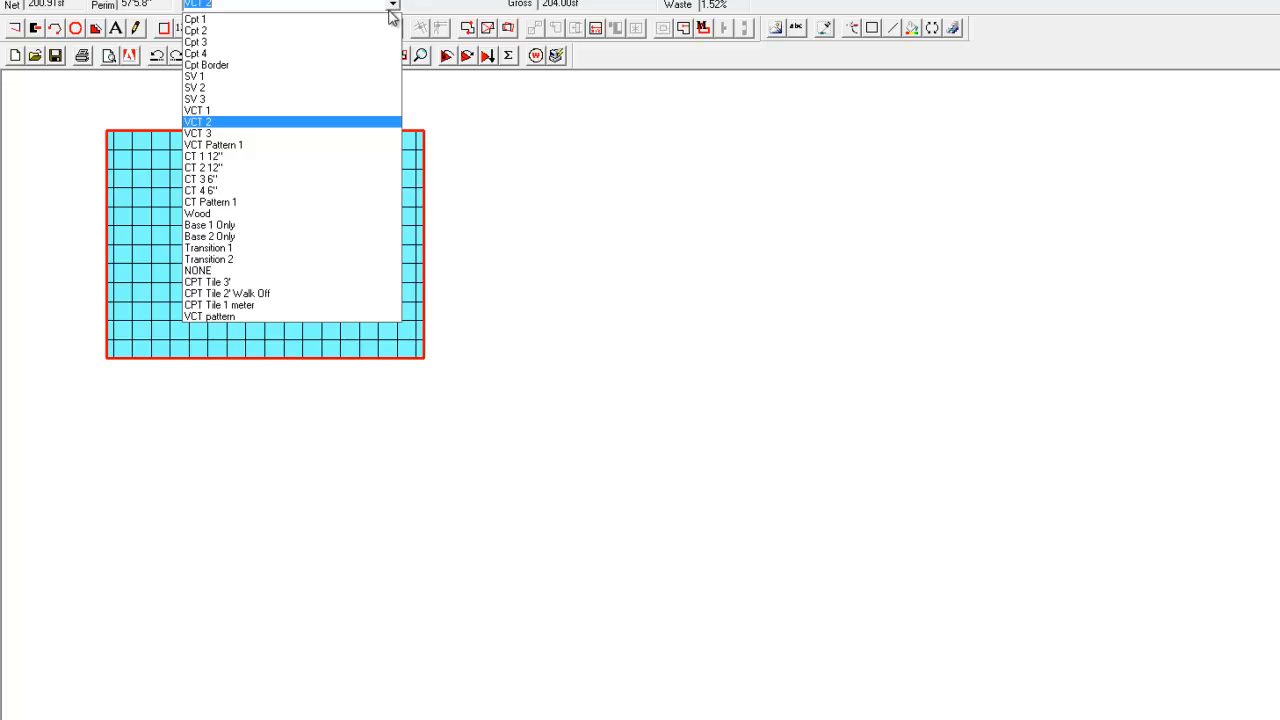
Assign the VCT 1 material to the rectangular room and calculate its tile layout.
{"action": "left_click", "coordinate": [310, 112]}
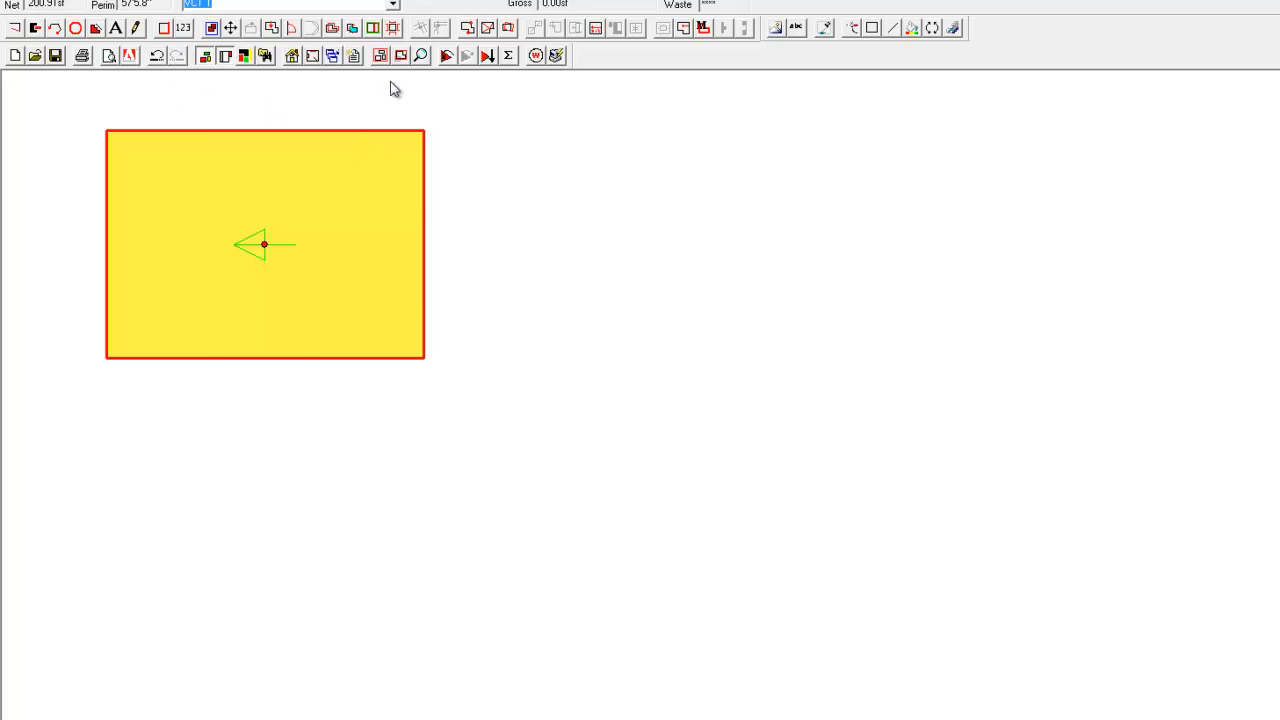
{"action": "left_click", "coordinate": [446, 58]}
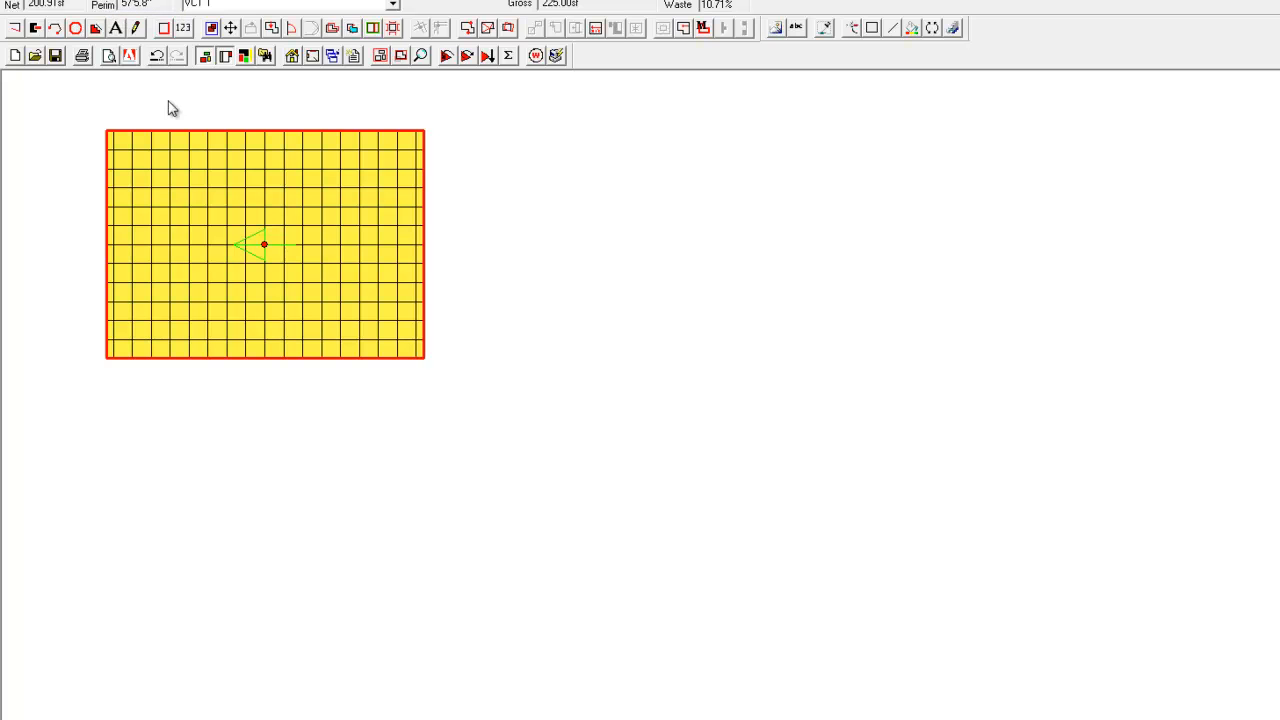
Change the room's material to VCT 2 and calculate its tile layout.
{"action": "left_click", "coordinate": [393, 5]}
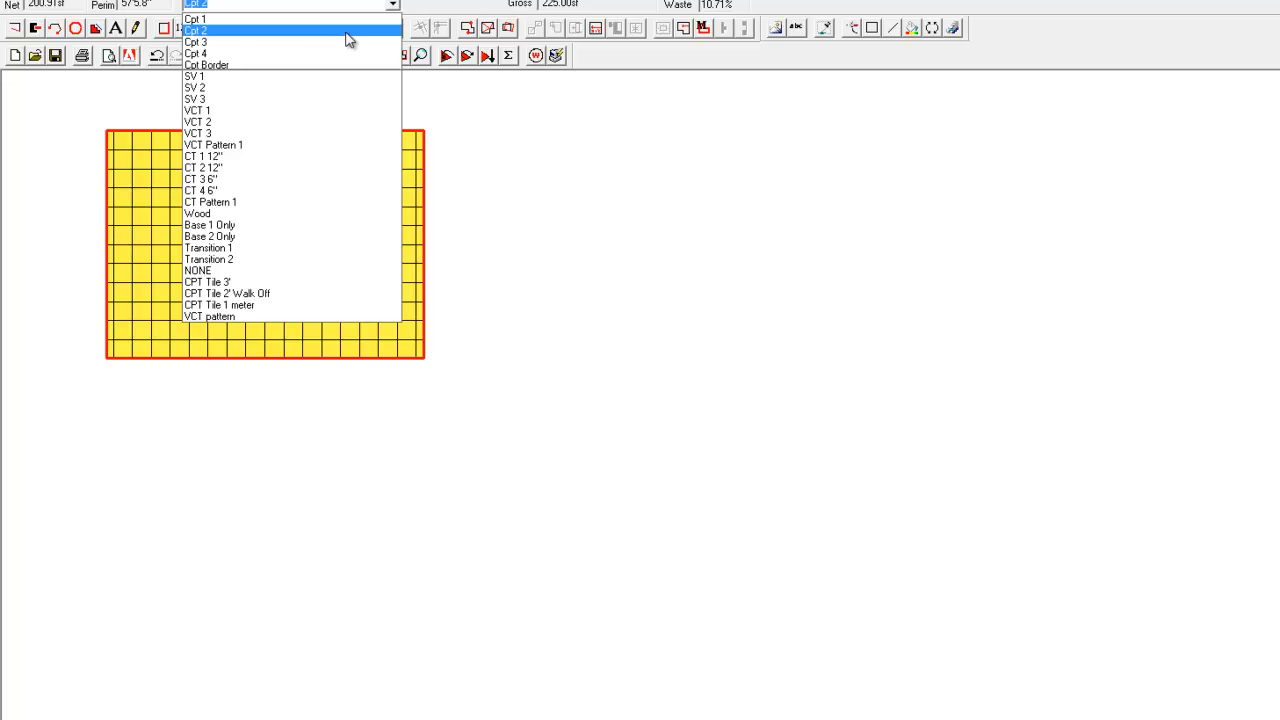
{"action": "left_click", "coordinate": [346, 31]}
{"action": "left_click", "coordinate": [393, 5]}
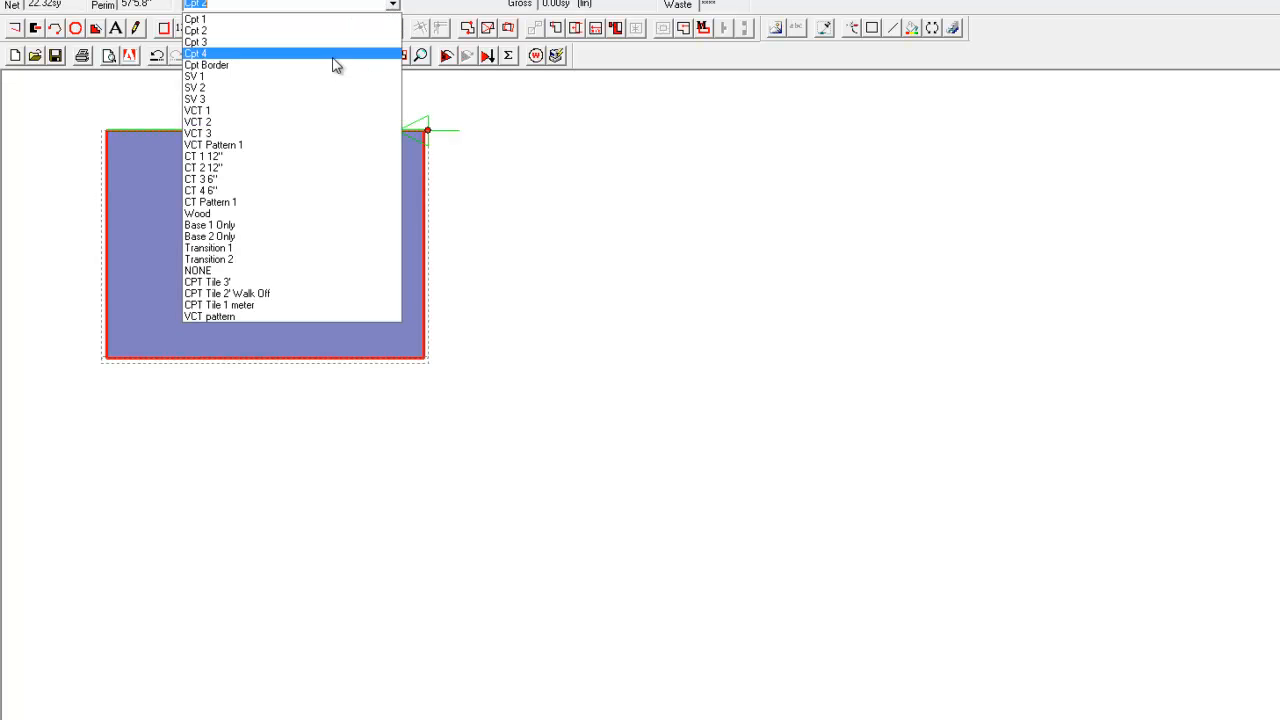
{"action": "left_click", "coordinate": [269, 123]}
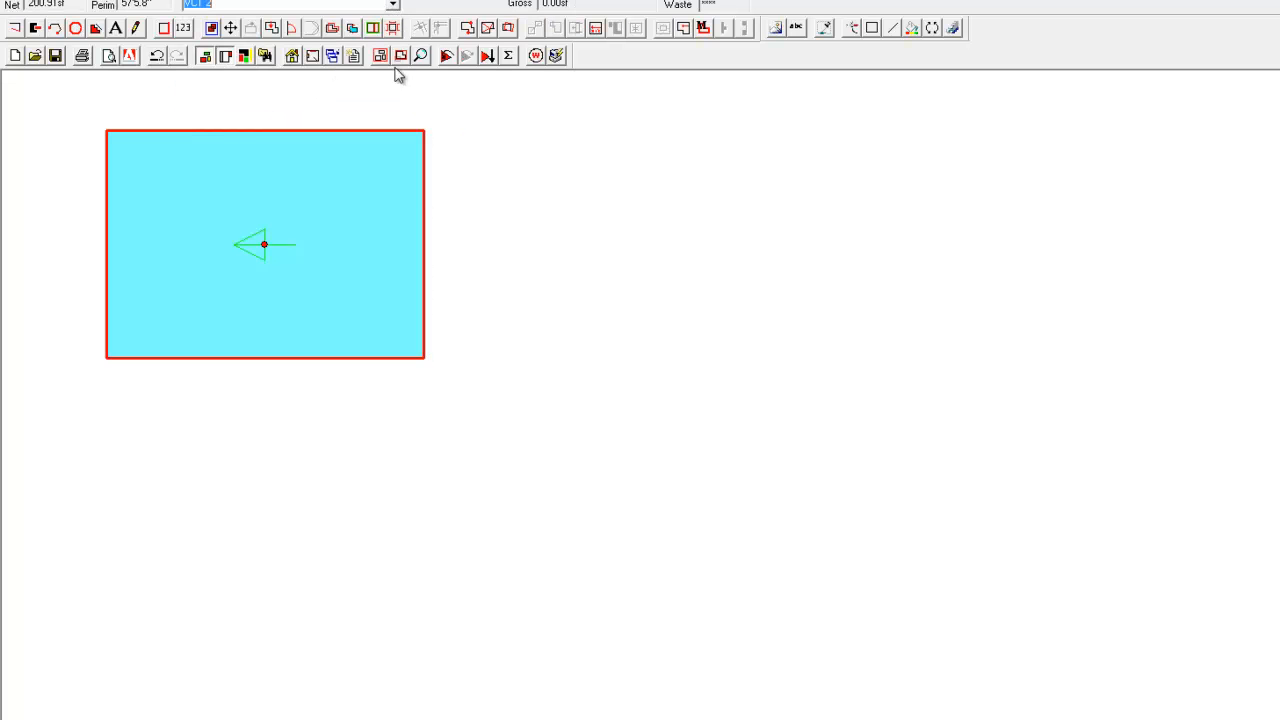
{"action": "left_click", "coordinate": [446, 55]}
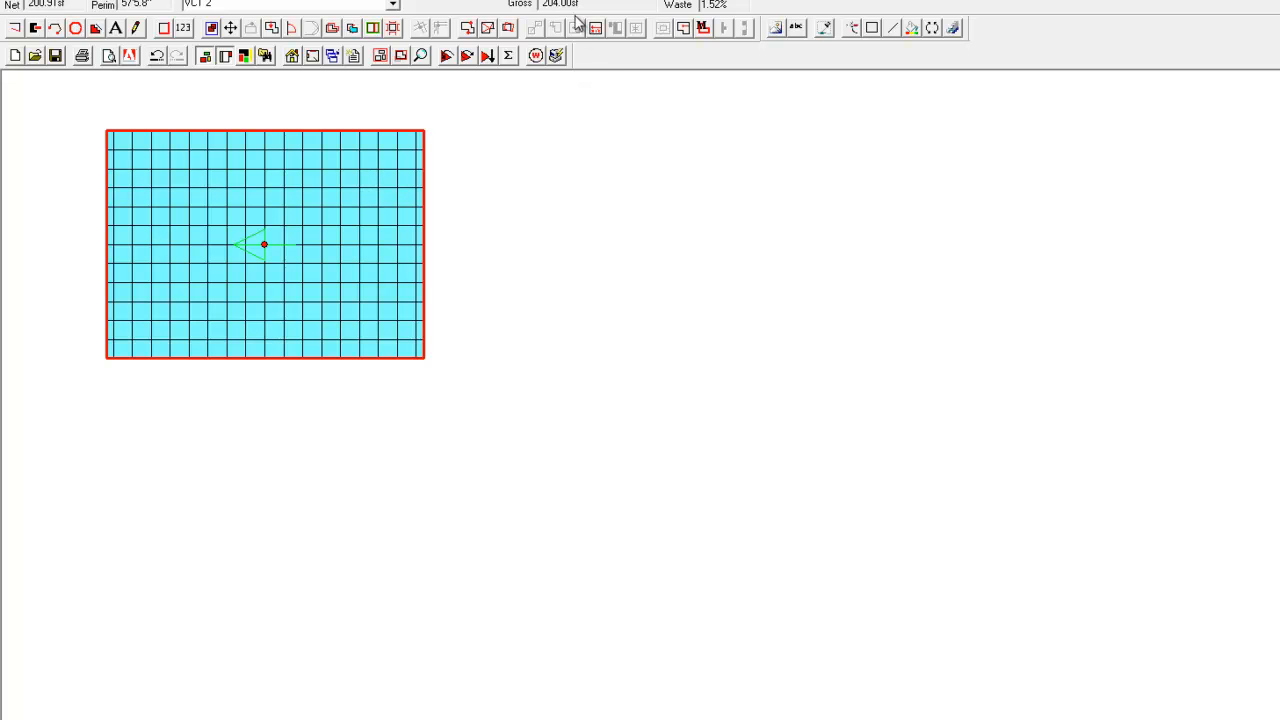
Edit the minimum waste factor in the VCT 2 material settings and recalculate the room's layout.
{"action": "left_click", "coordinate": [333, 57]}
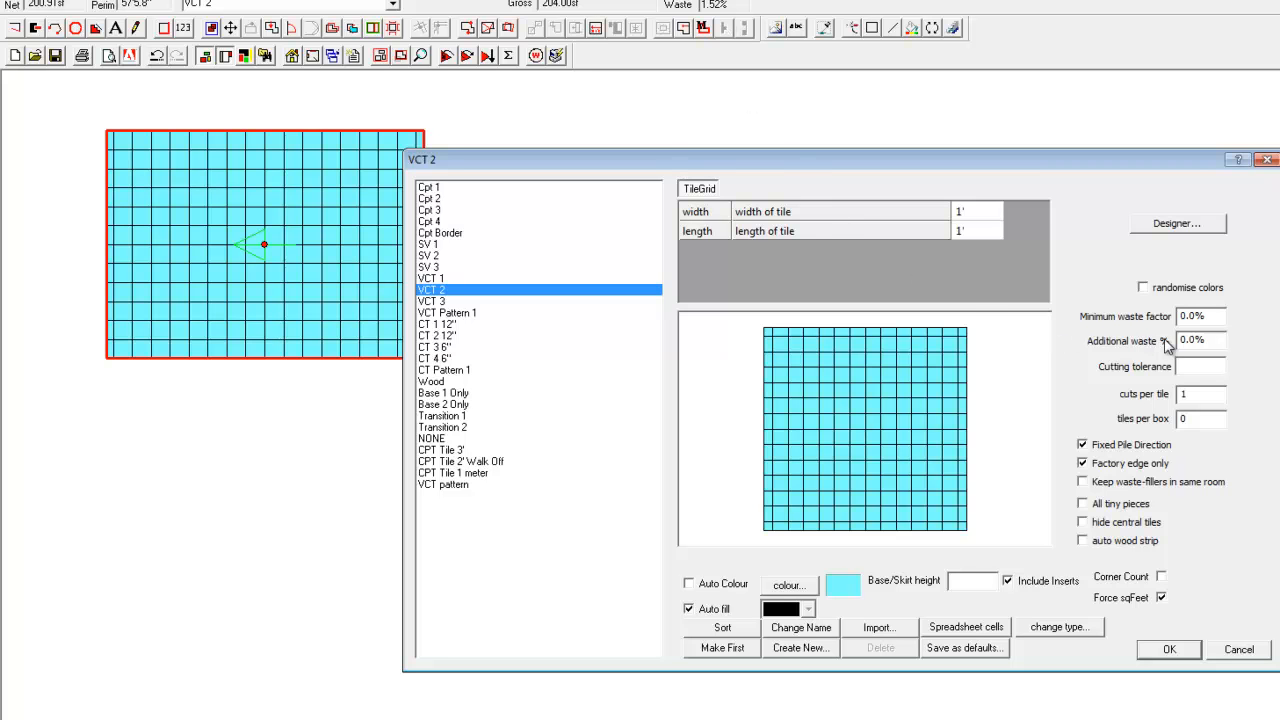
{"action": "left_click_drag", "start_coordinate": [1207, 314], "coordinate": [1157, 318]}
{"action": "left_click", "coordinate": [1184, 650]}
{"action": "left_click", "coordinate": [448, 57]}
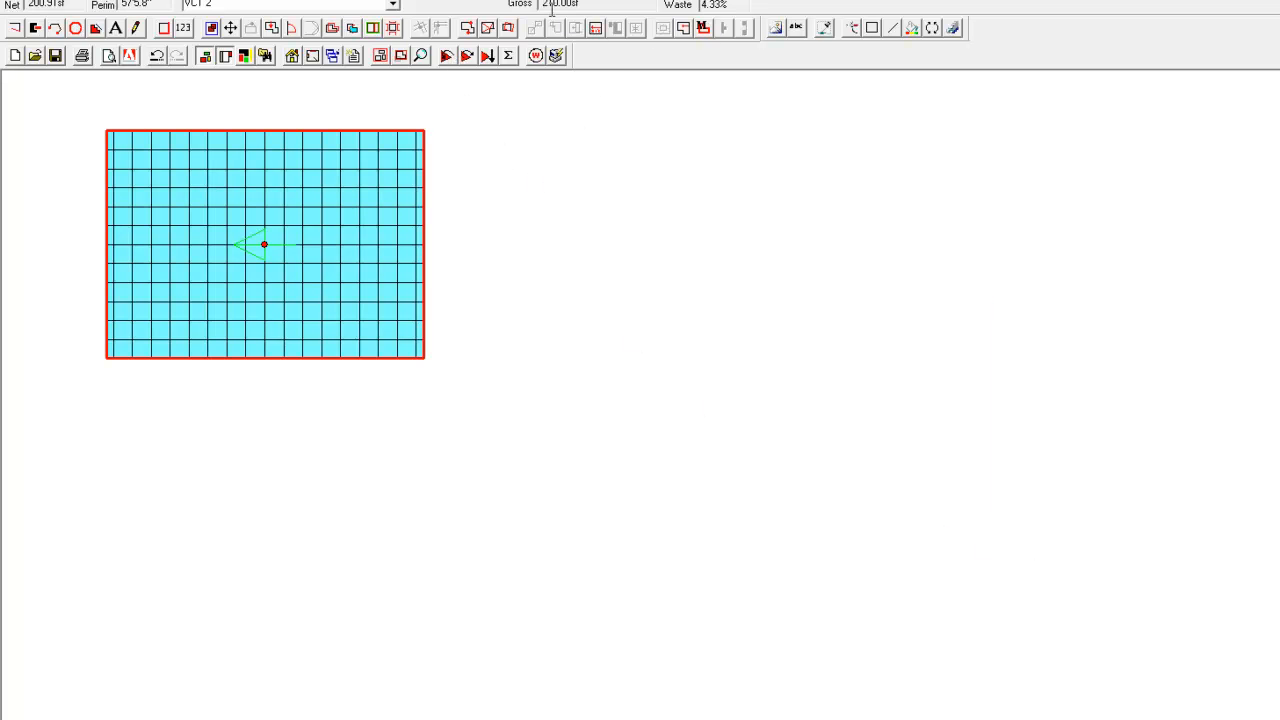
Hide the room's colour fill and show the cut-tile filler pieces to inspect them, and restore the filled view.
{"action": "left_click", "coordinate": [207, 58]}
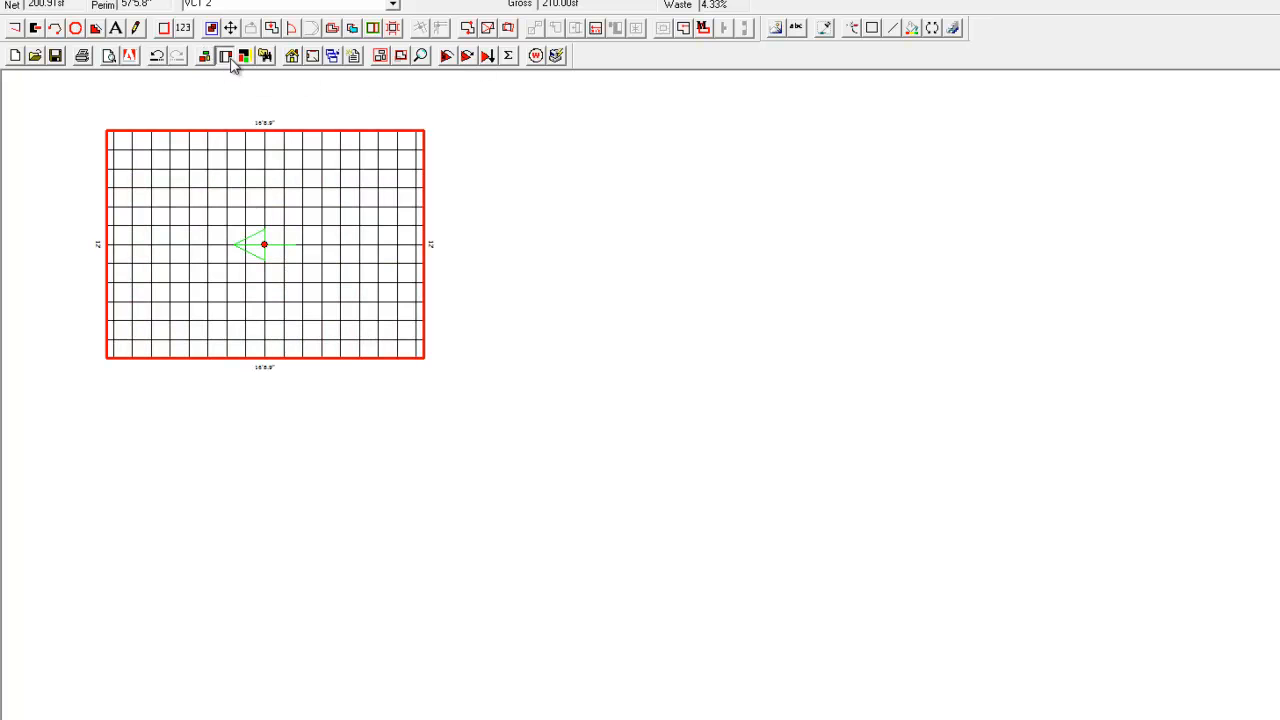
{"action": "left_click", "coordinate": [226, 57]}
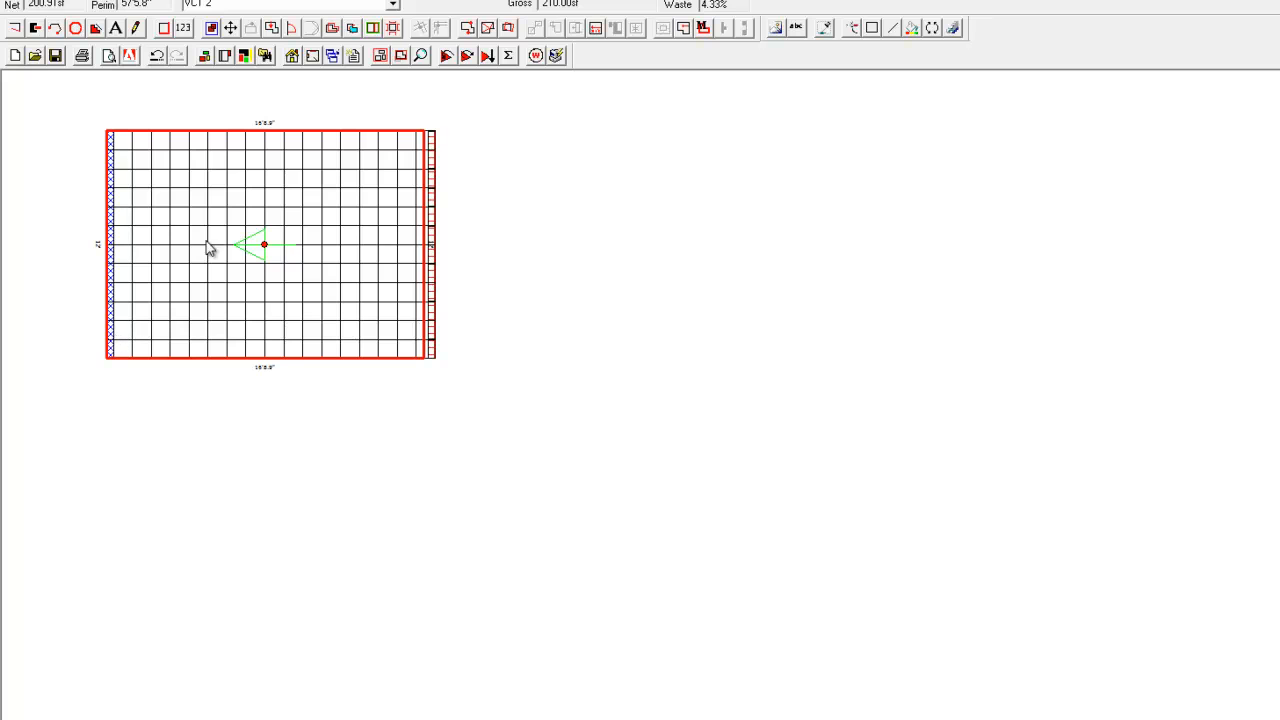
{"action": "left_click", "coordinate": [205, 57]}
{"action": "left_click", "coordinate": [225, 57]}
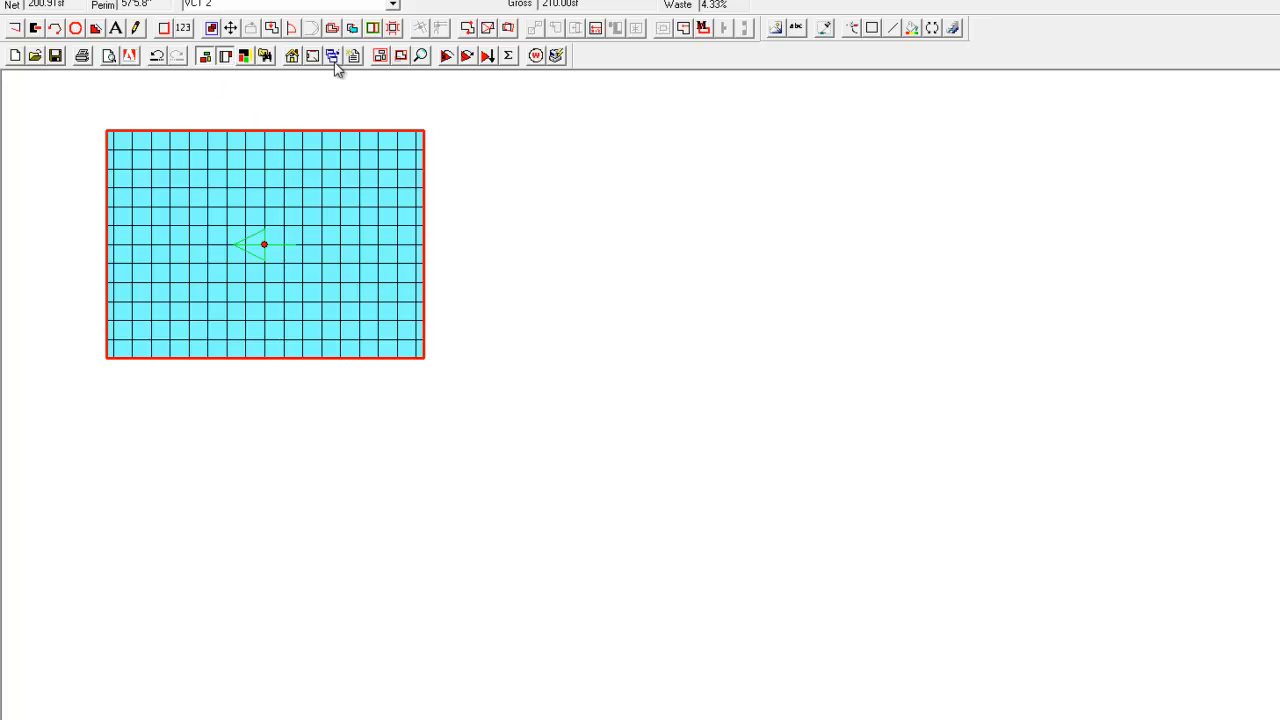
Choose a dark teal solid tile colour and paint two single tiles and a rectangular ring one tile inside the room's edge.
{"action": "left_click", "coordinate": [778, 28]}
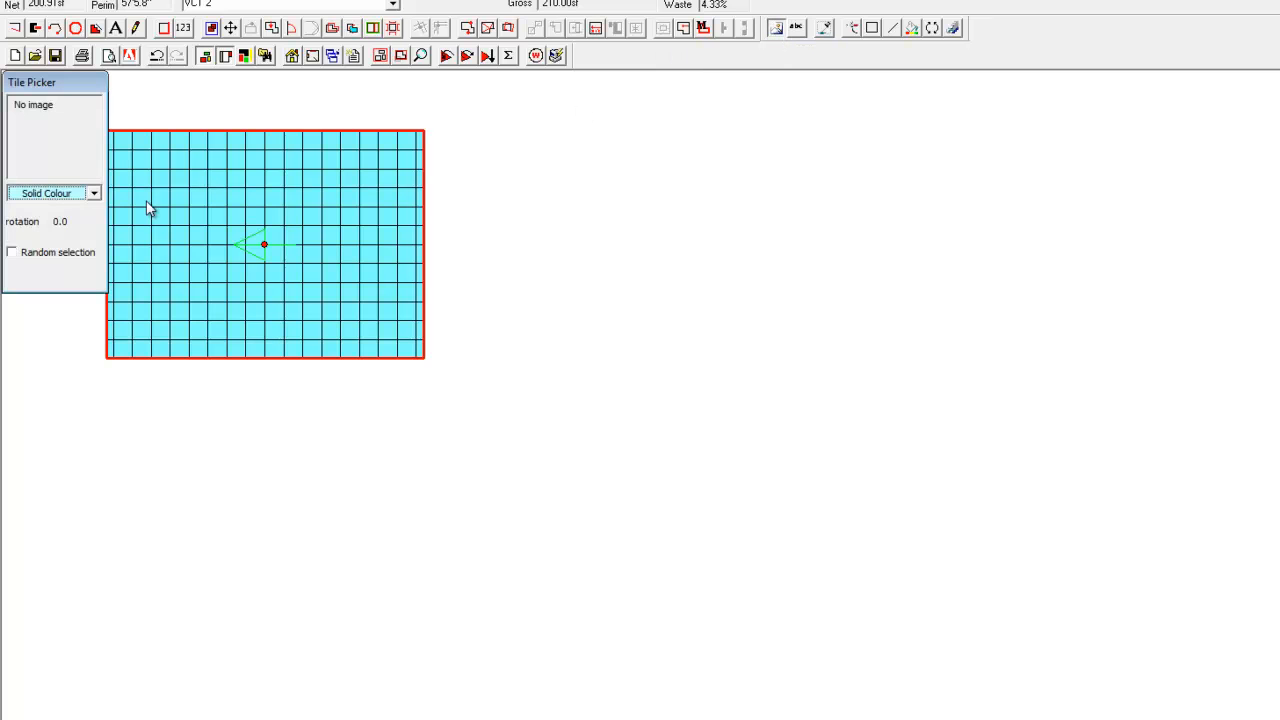
{"action": "left_click", "coordinate": [94, 193]}
{"action": "left_click", "coordinate": [81, 258]}
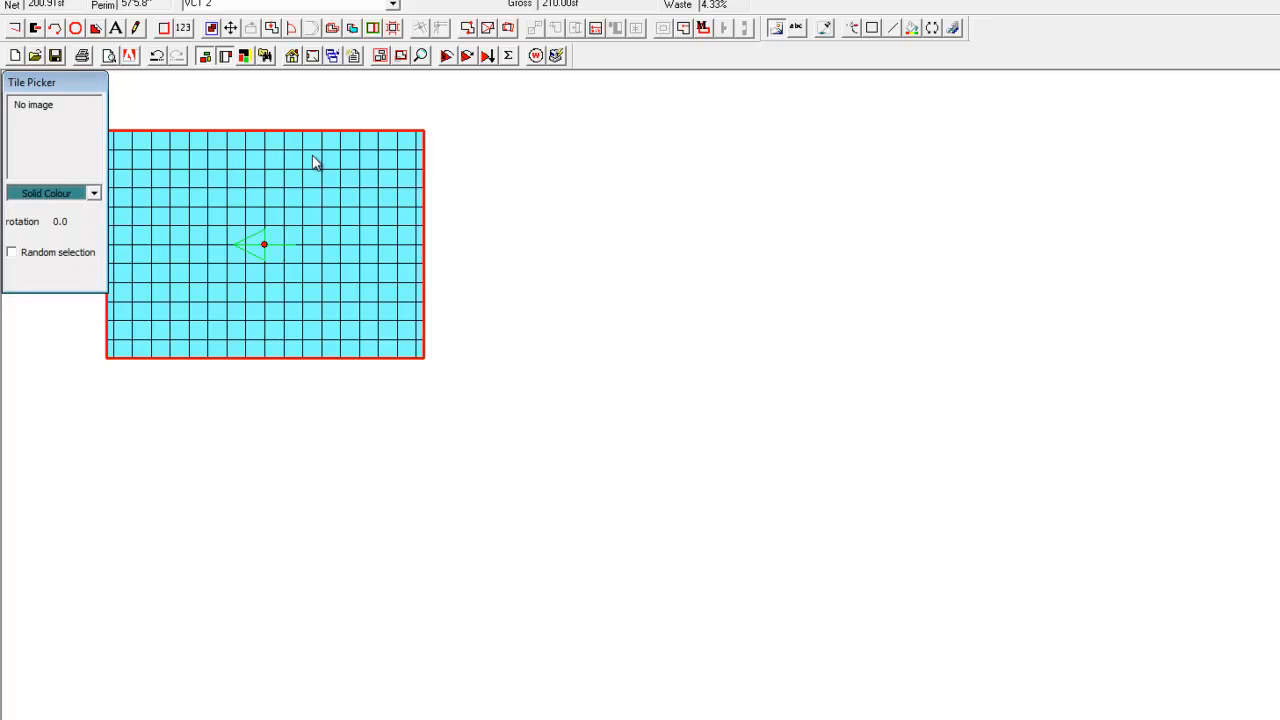
{"action": "left_click", "coordinate": [851, 30]}
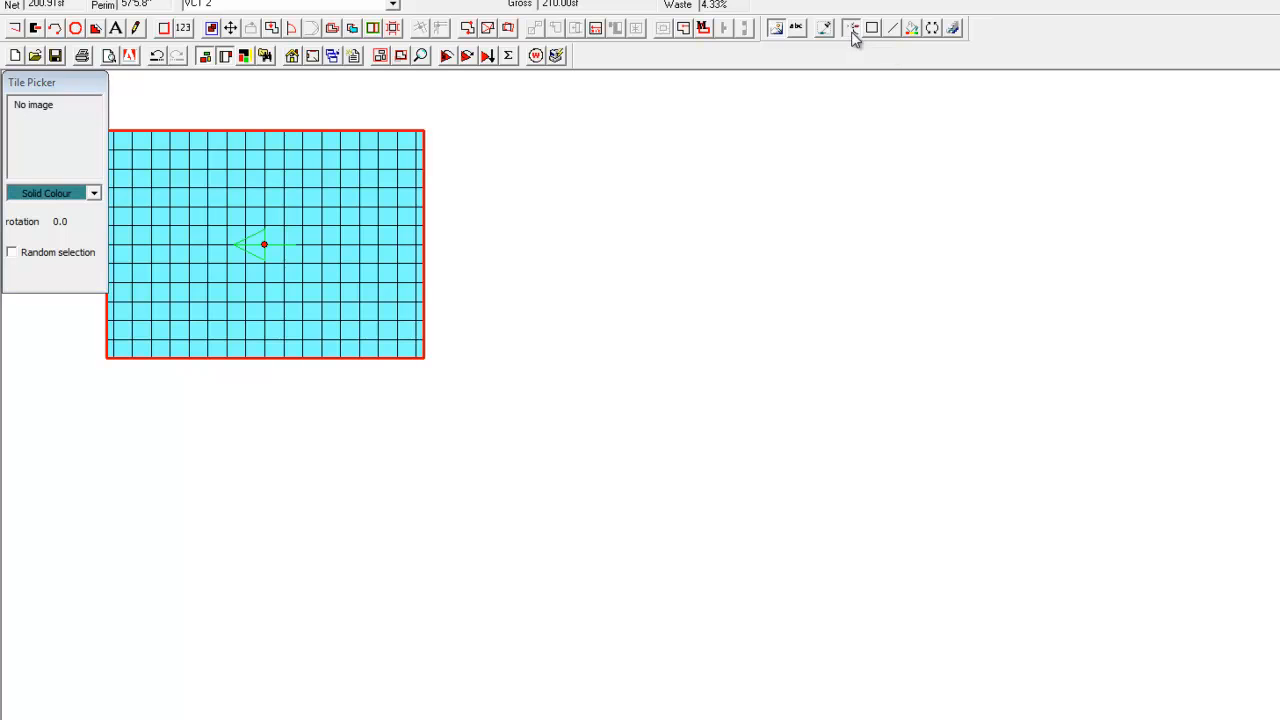
{"action": "left_click", "coordinate": [370, 178]}
{"action": "left_click", "coordinate": [236, 236]}
{"action": "left_click_drag", "start_coordinate": [122, 157], "coordinate": [407, 332]}
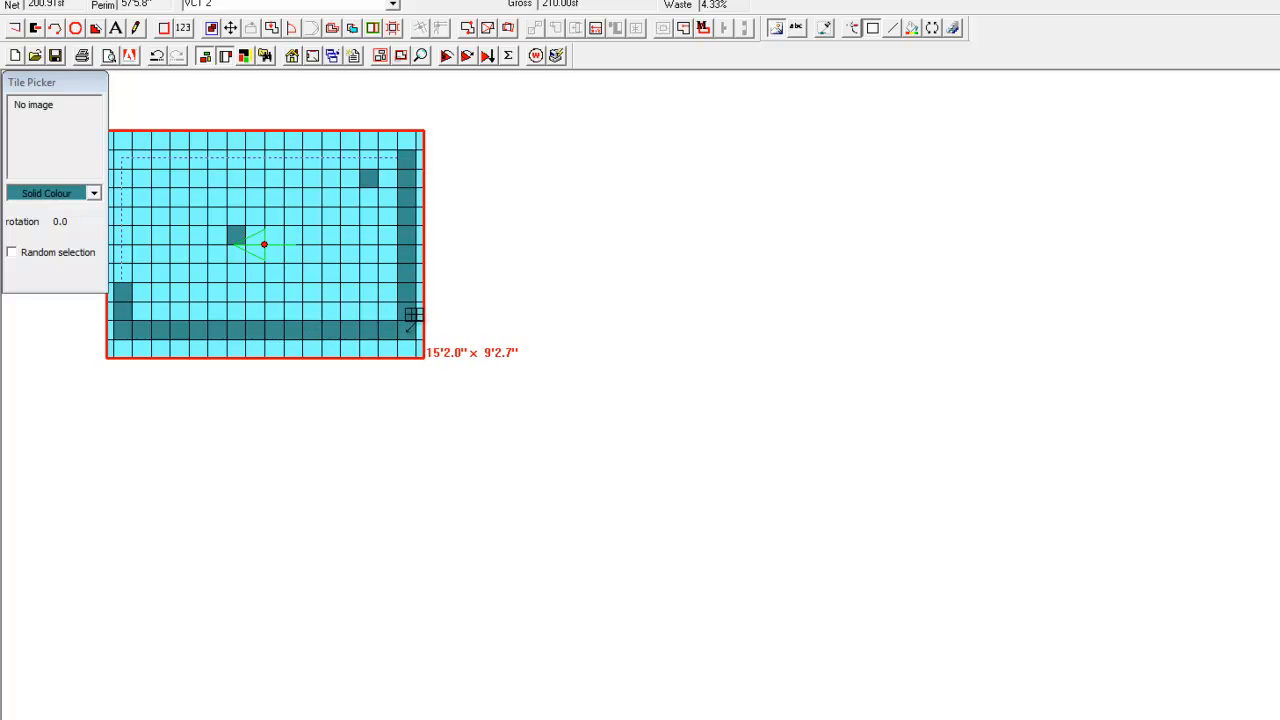
Paint a vertical and a horizontal line of dark teal tiles across the ring, dividing its interior into four sections.
{"action": "left_click", "coordinate": [899, 29]}
{"action": "left_click", "coordinate": [279, 160]}
{"action": "left_click", "coordinate": [270, 310]}
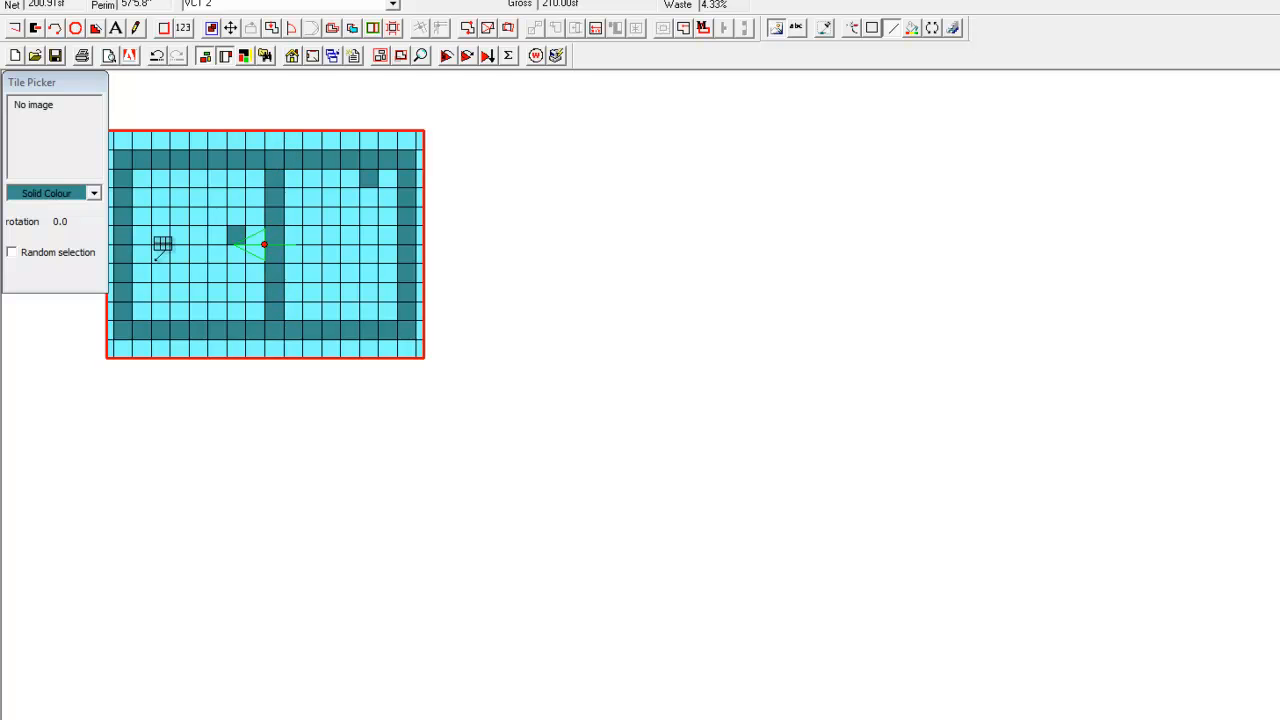
{"action": "left_click", "coordinate": [130, 233]}
{"action": "left_click", "coordinate": [398, 235]}
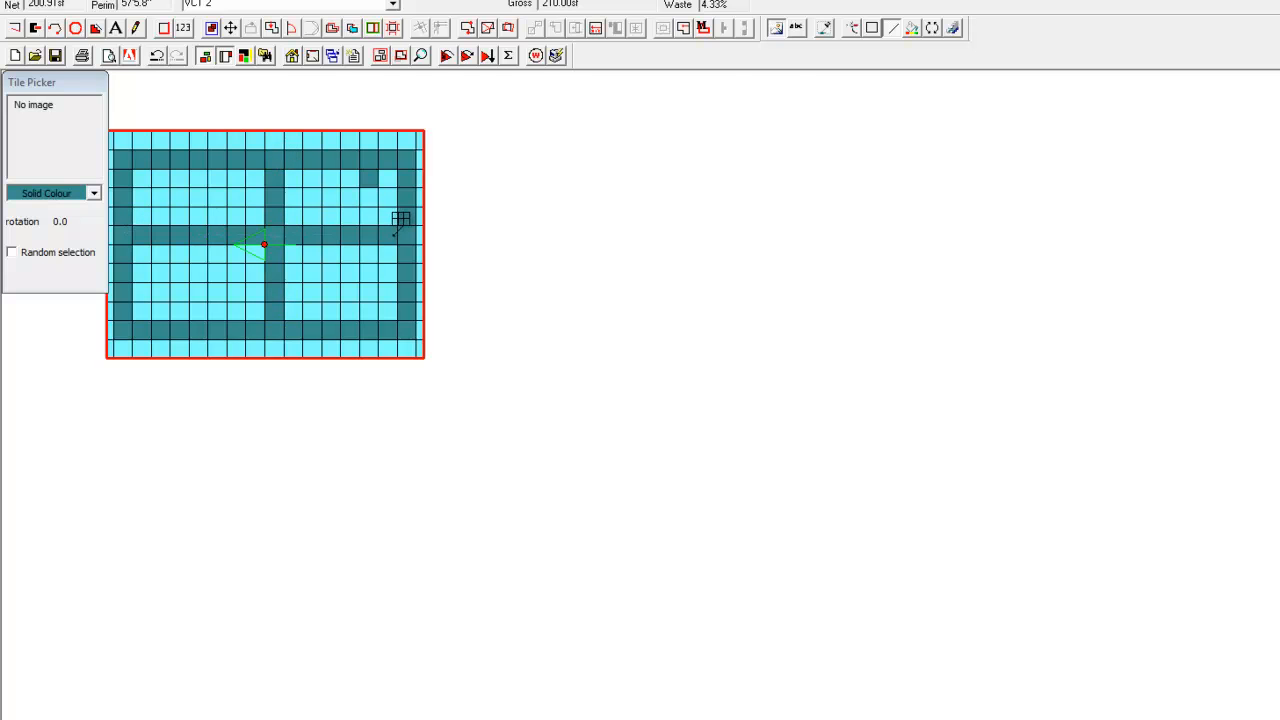
Flood-fill the upper-right and lower-left interior sections of the room with dark teal tiles.
{"action": "left_click", "coordinate": [911, 29]}
{"action": "left_click", "coordinate": [362, 200]}
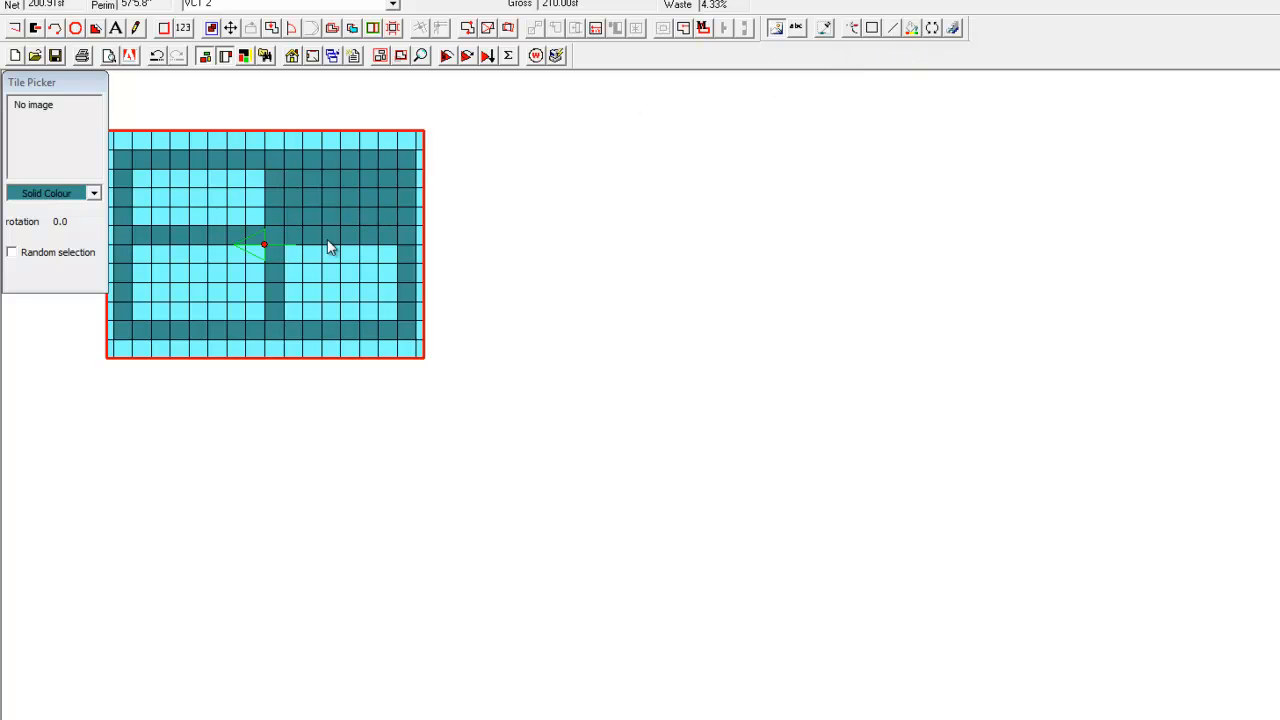
{"action": "left_click", "coordinate": [229, 264]}
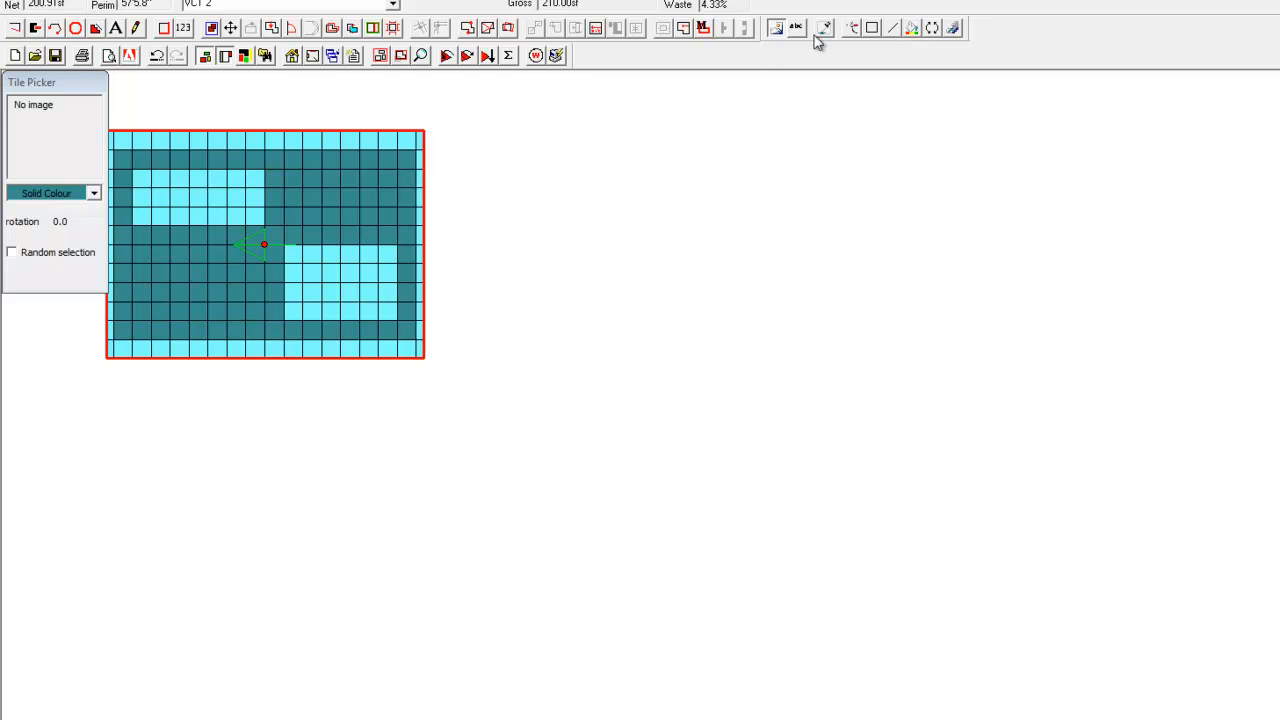
Choose a green solid colour and paint two single accent tiles in each of the two dark teal sections.
{"action": "left_click", "coordinate": [92, 194]}
{"action": "left_click", "coordinate": [50, 278]}
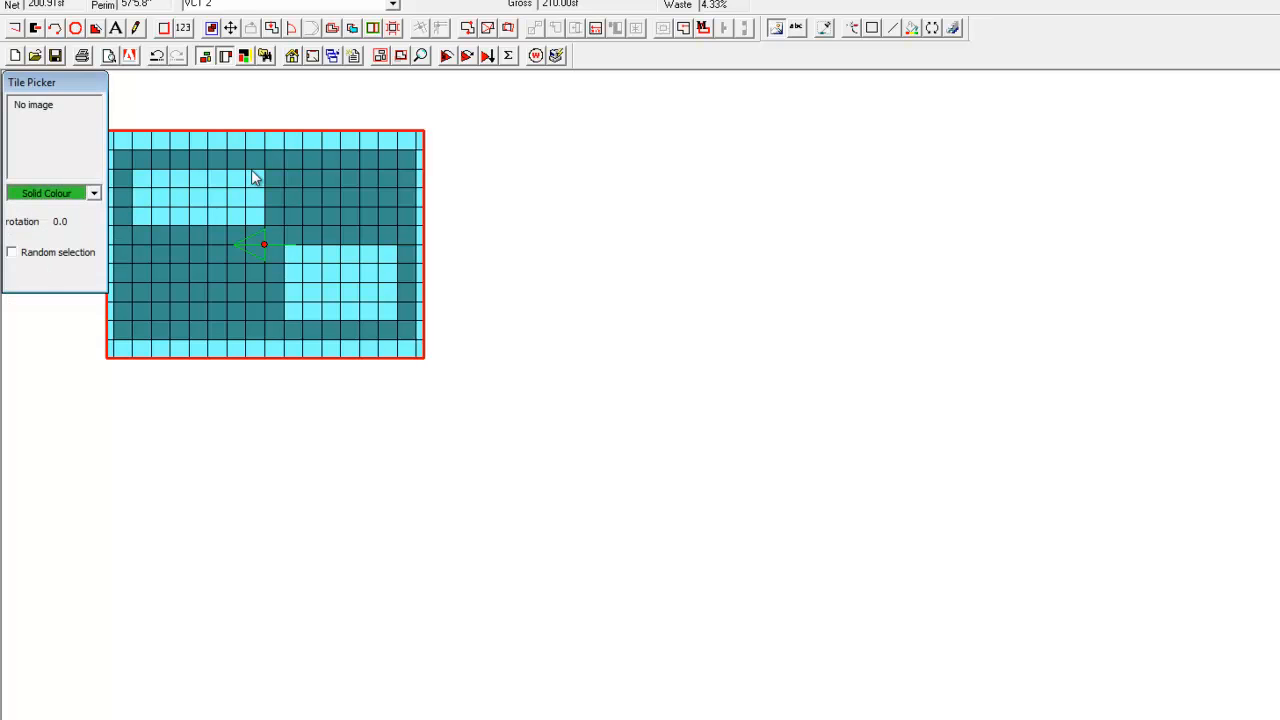
{"action": "left_click", "coordinate": [849, 30]}
{"action": "left_click", "coordinate": [348, 176]}
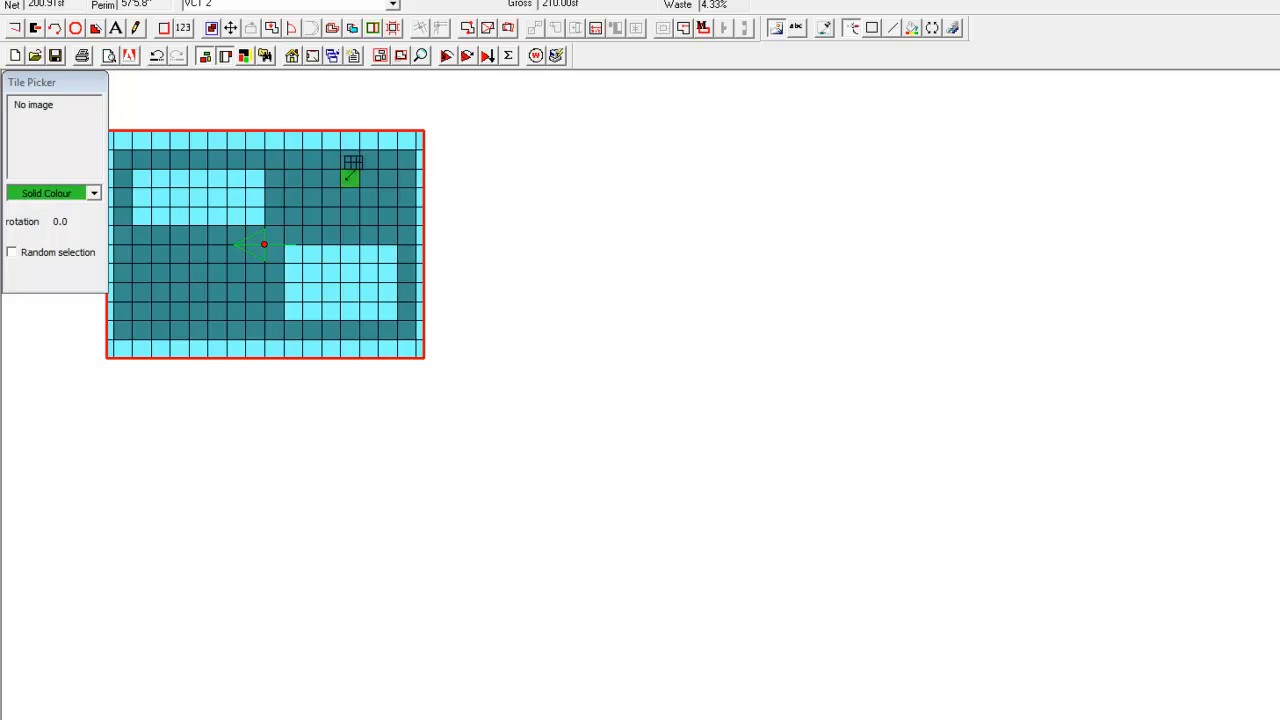
{"action": "left_click", "coordinate": [312, 216]}
{"action": "left_click", "coordinate": [200, 255]}
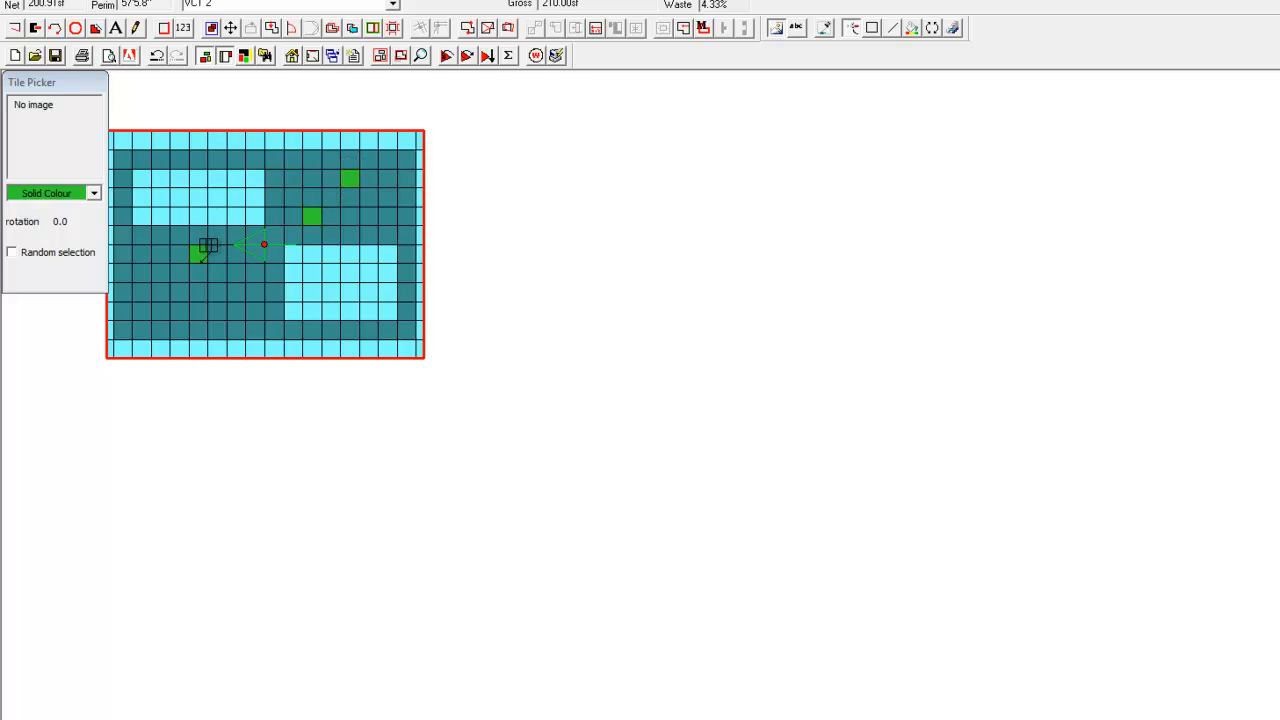
{"action": "left_click", "coordinate": [160, 311]}
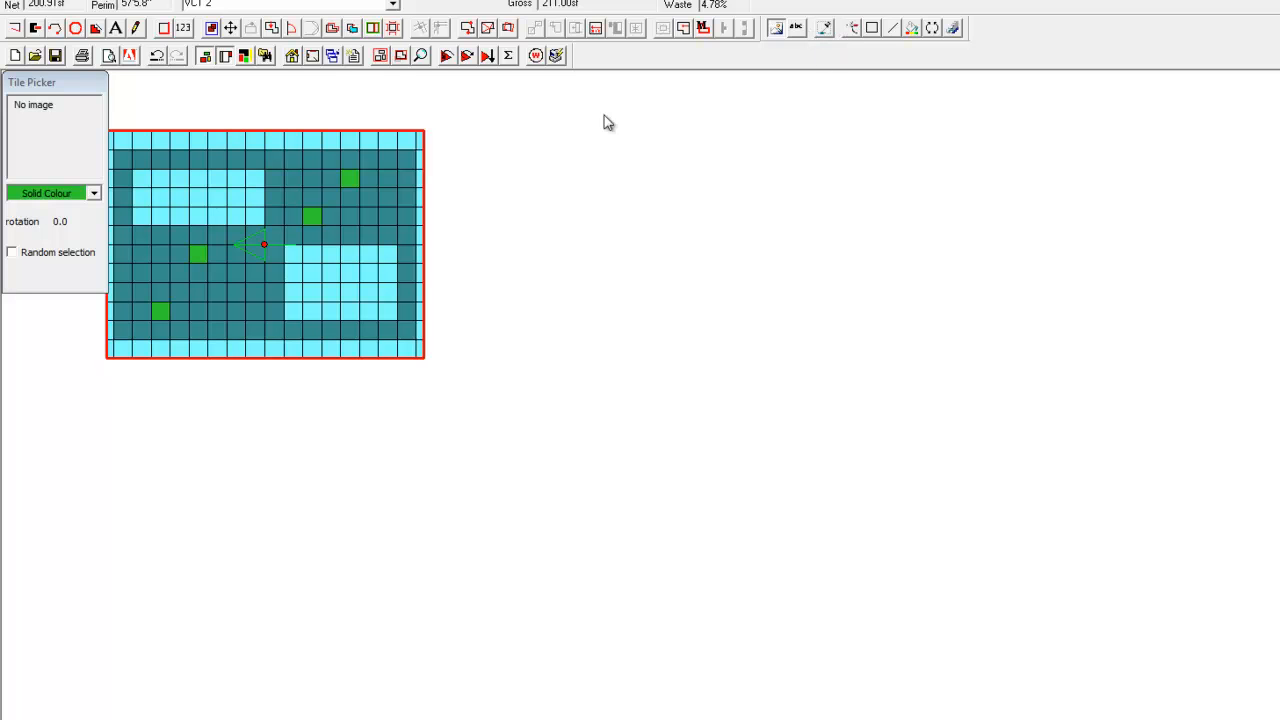
{"action": "left_click", "coordinate": [777, 30]}
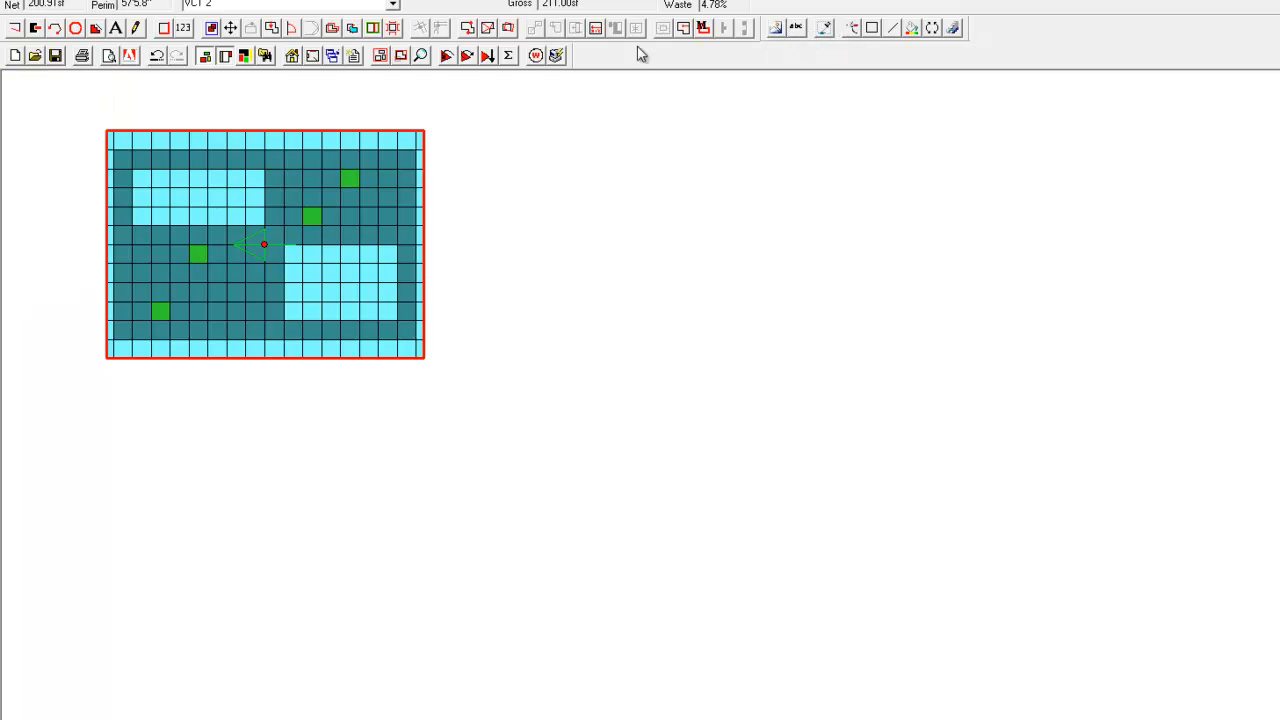
Preview the Colour Summary of FloorPlan report at Fit To Page scale and examine its tile quantities by colour.
{"action": "left_click", "coordinate": [112, 58]}
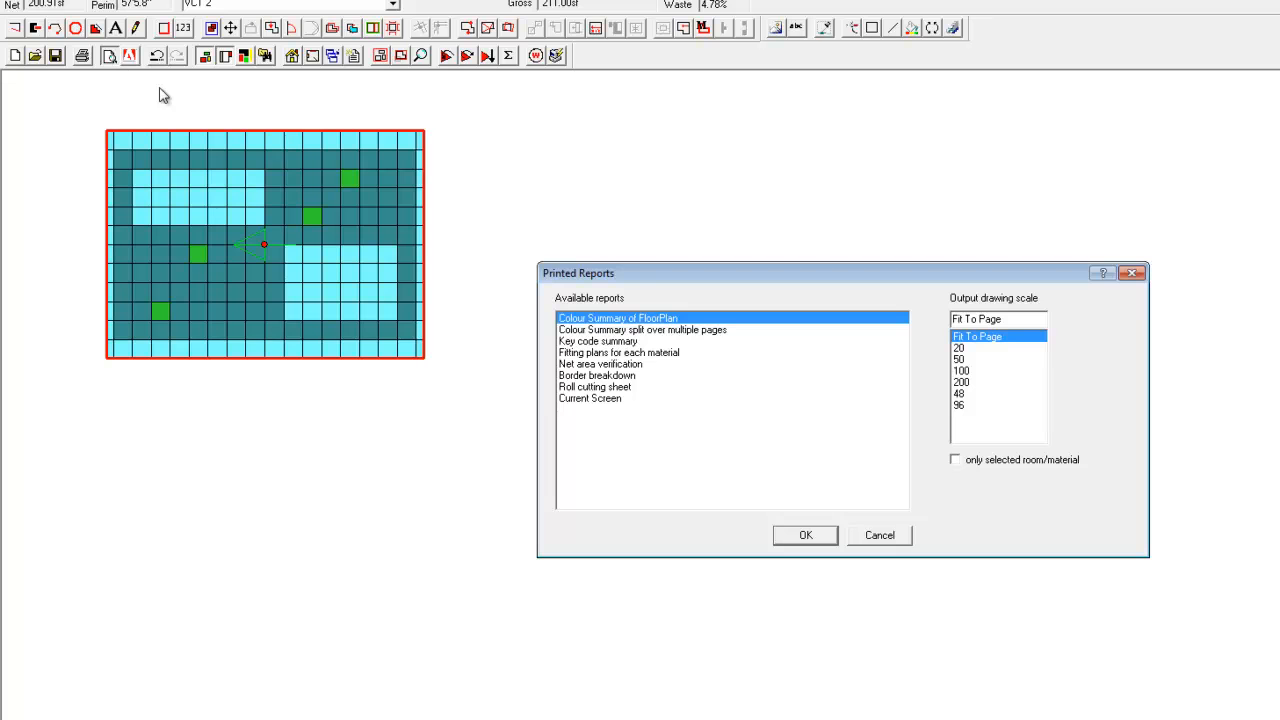
{"action": "left_click_drag", "start_coordinate": [597, 276], "coordinate": [246, 133]}
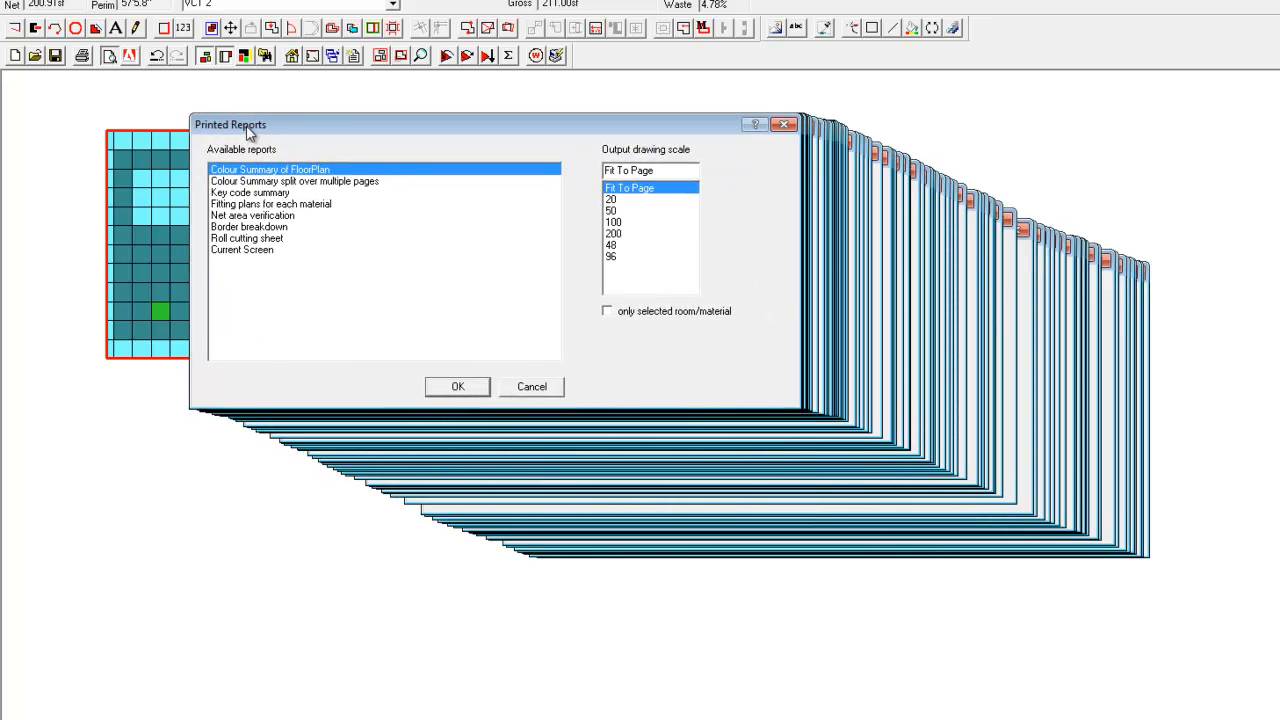
{"action": "left_click", "coordinate": [457, 388]}
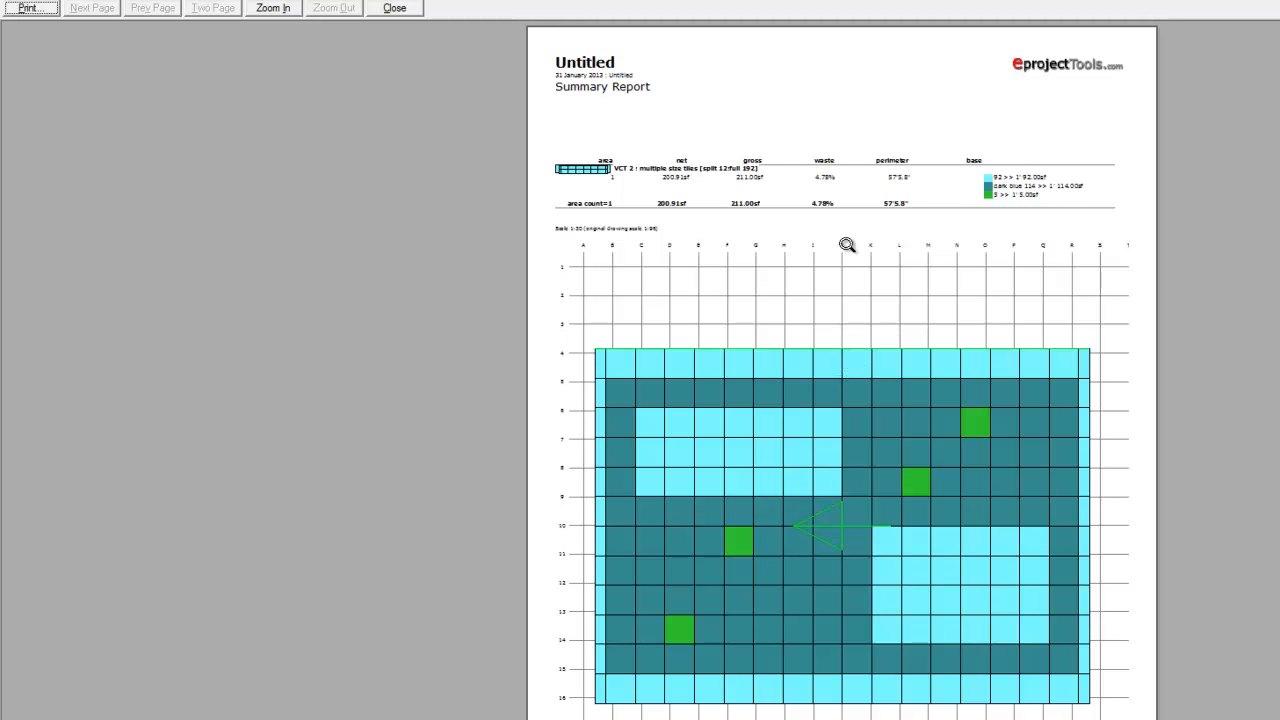
{"action": "left_click", "coordinate": [1022, 194]}
{"action": "left_click", "coordinate": [283, 10]}
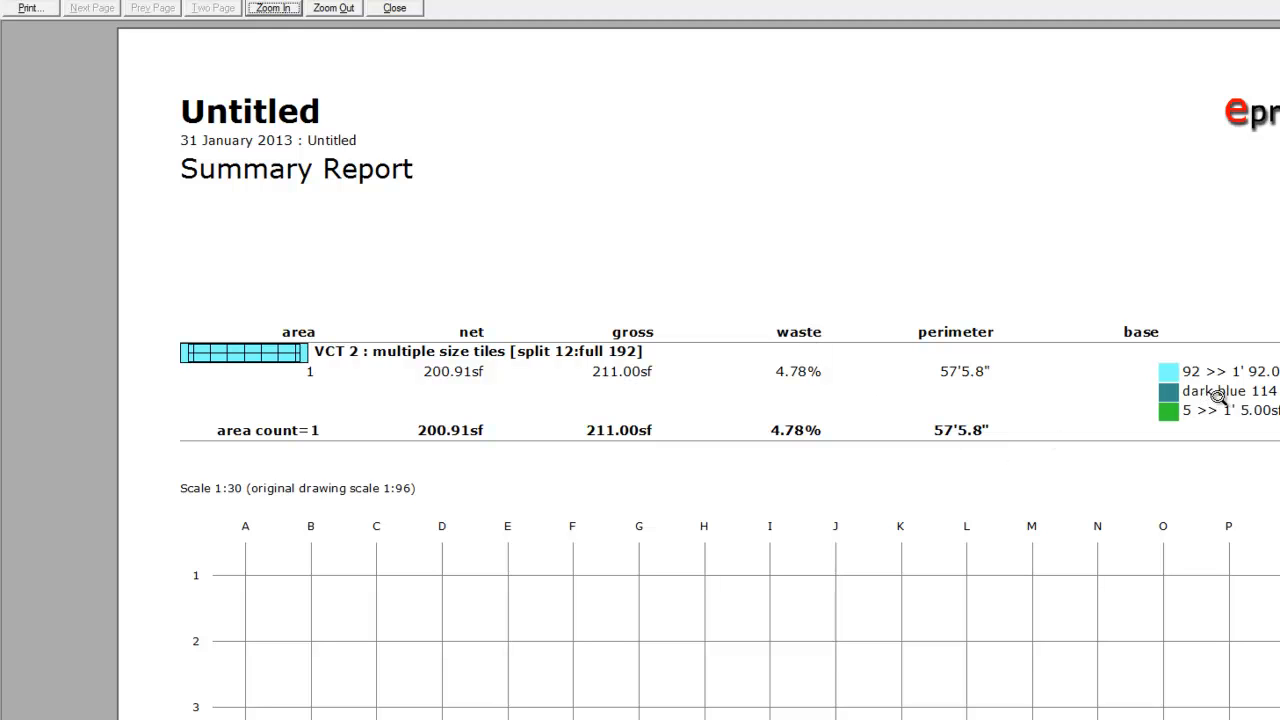
{"action": "left_click", "coordinate": [396, 8]}
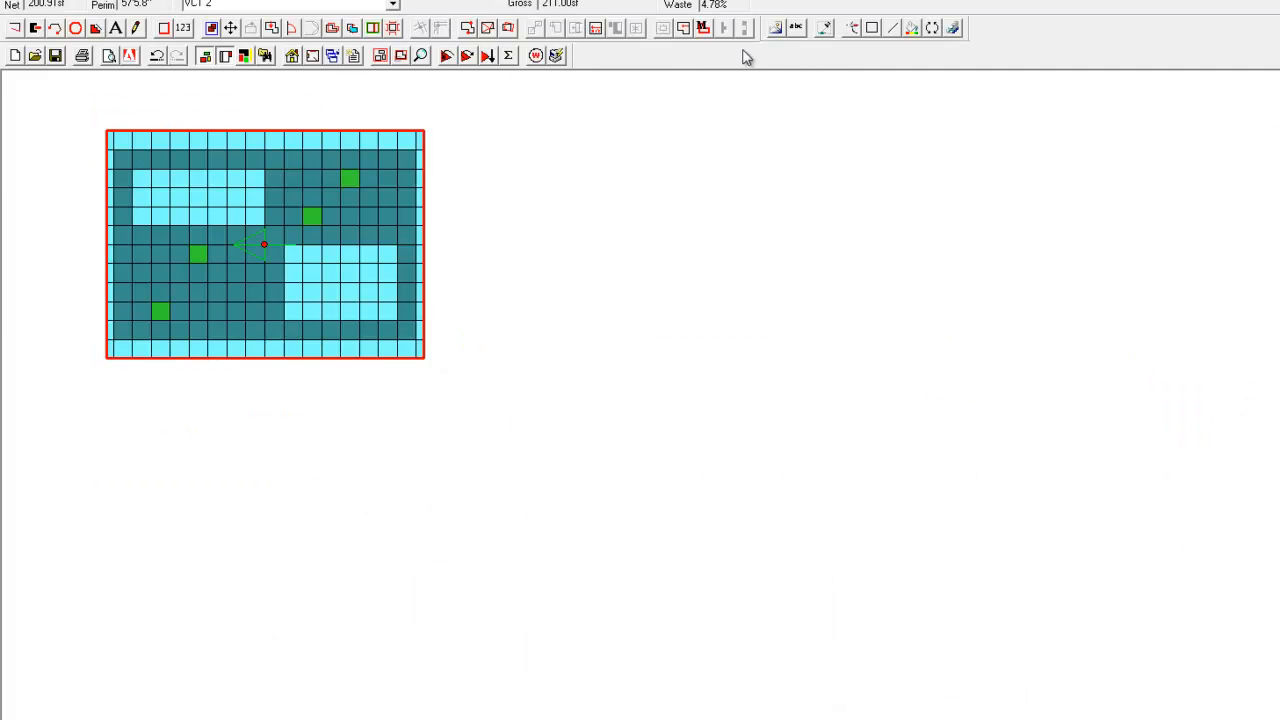
Set the reference name of the green tile to "green" in the tile element naming list.
{"action": "left_click", "coordinate": [777, 29]}
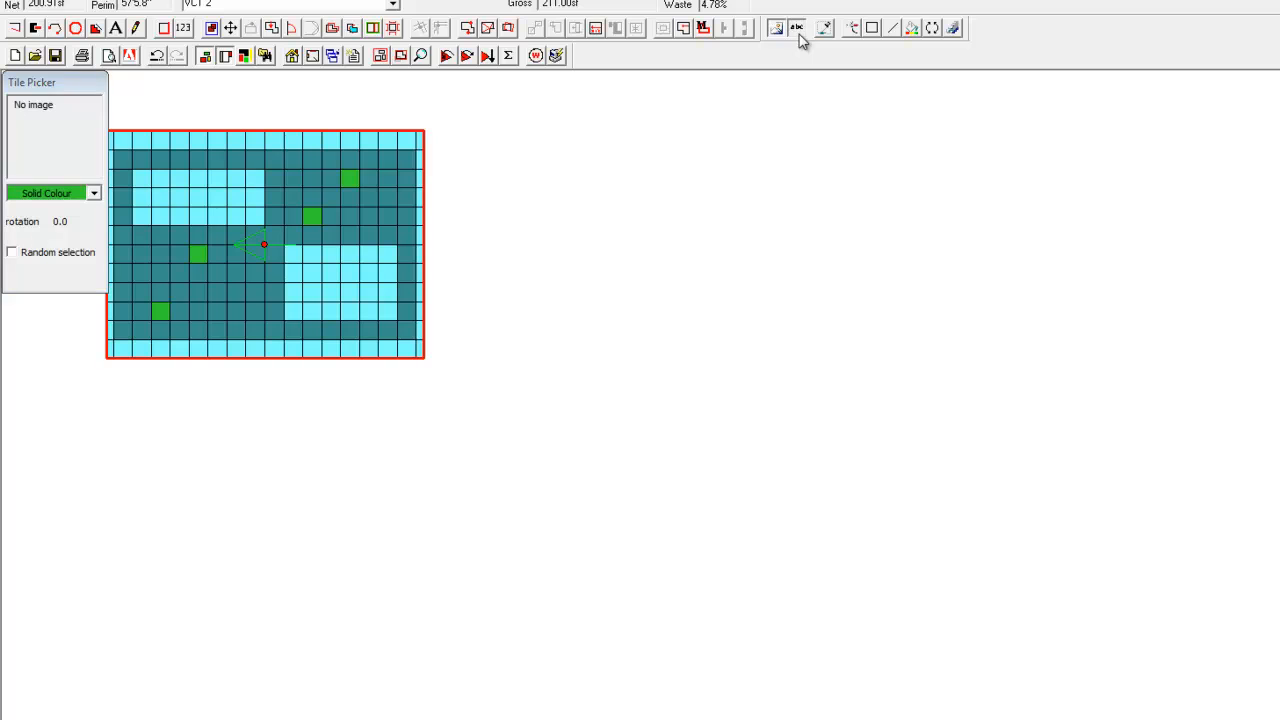
{"action": "left_click", "coordinate": [797, 29]}
{"action": "left_click", "coordinate": [897, 461]}
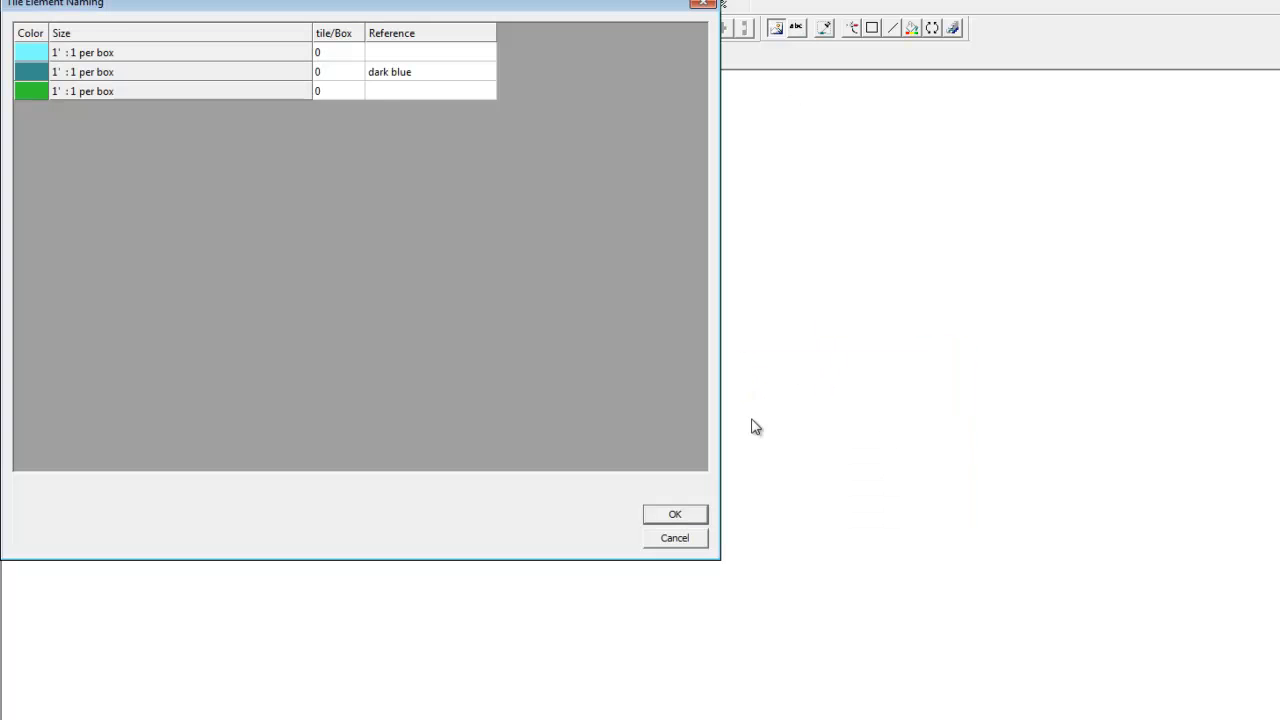
{"action": "left_click", "coordinate": [381, 91]}
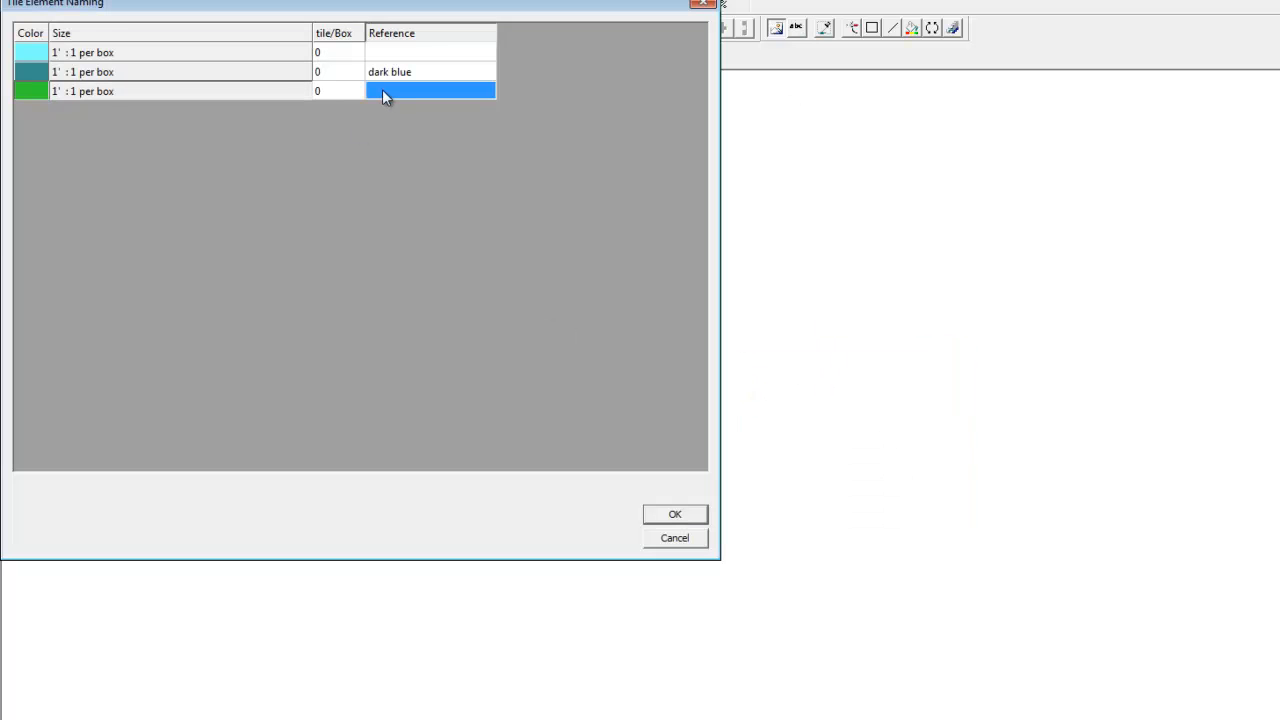
{"action": "type", "text": "green"}
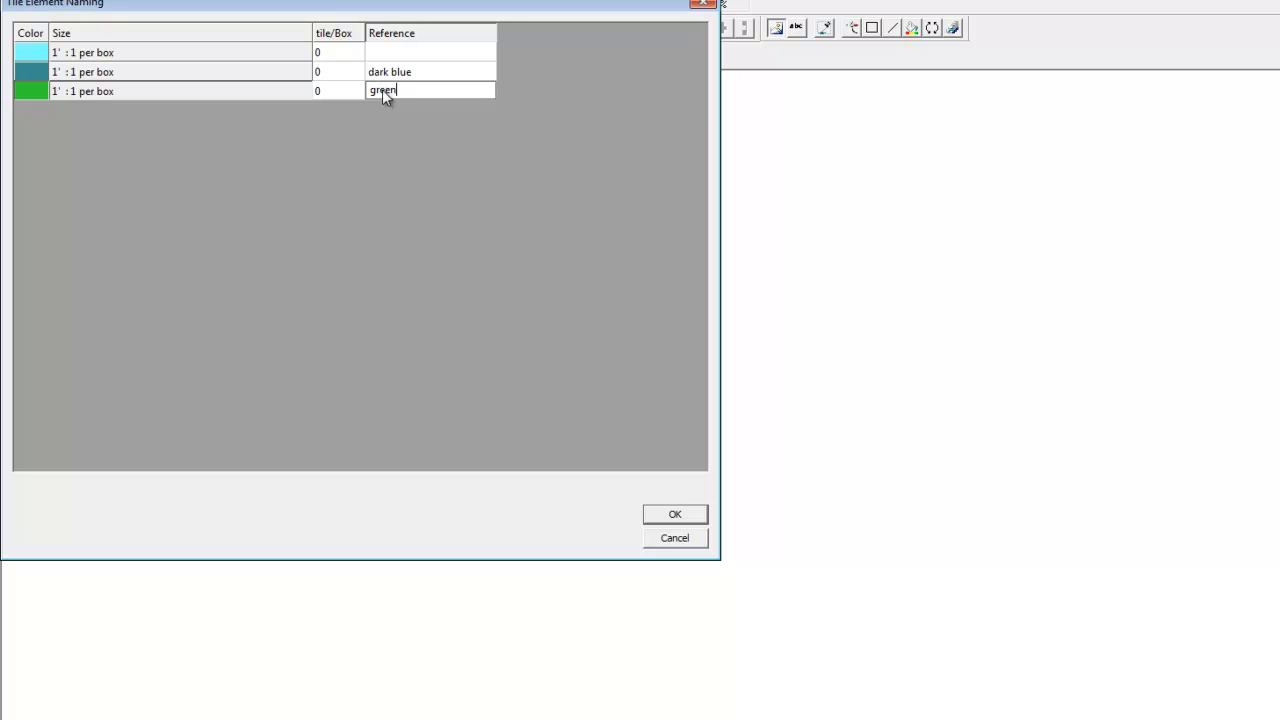
{"action": "left_click", "coordinate": [675, 515]}
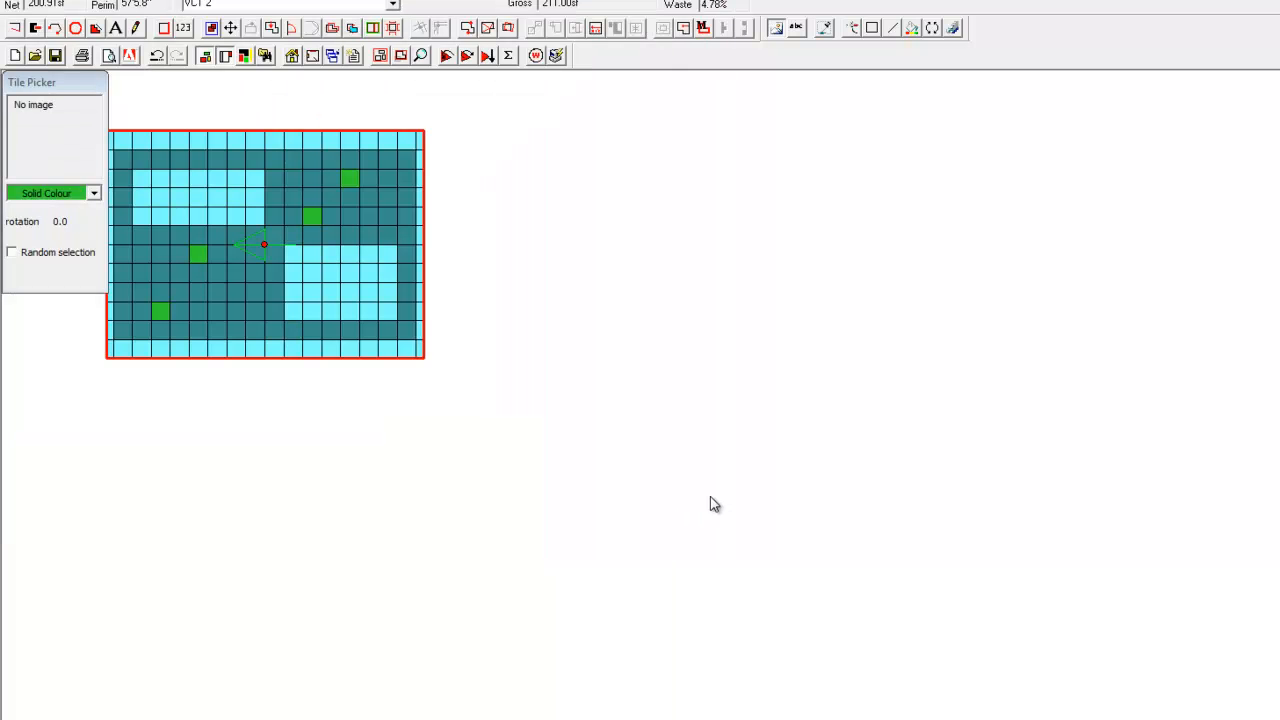
{"action": "left_click", "coordinate": [777, 32]}
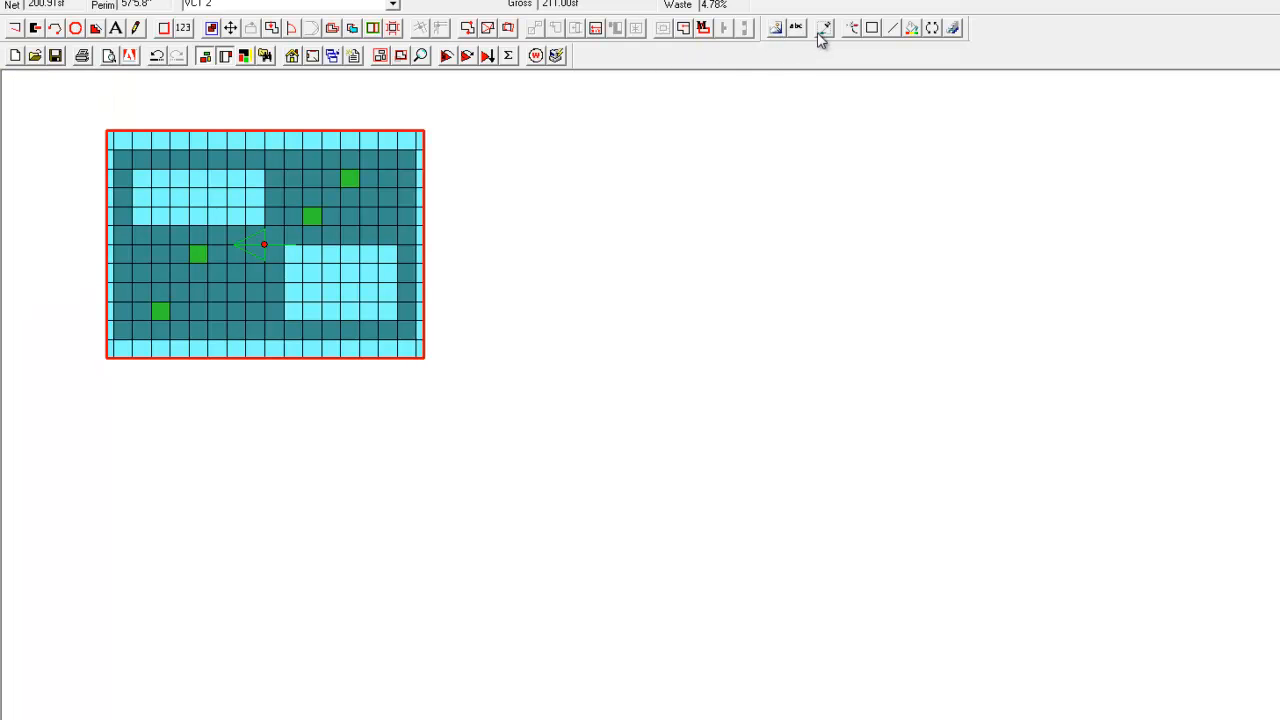
Sample the dark teal colour from the floor and repaint the four green accent tiles with it.
{"action": "left_click", "coordinate": [777, 30]}
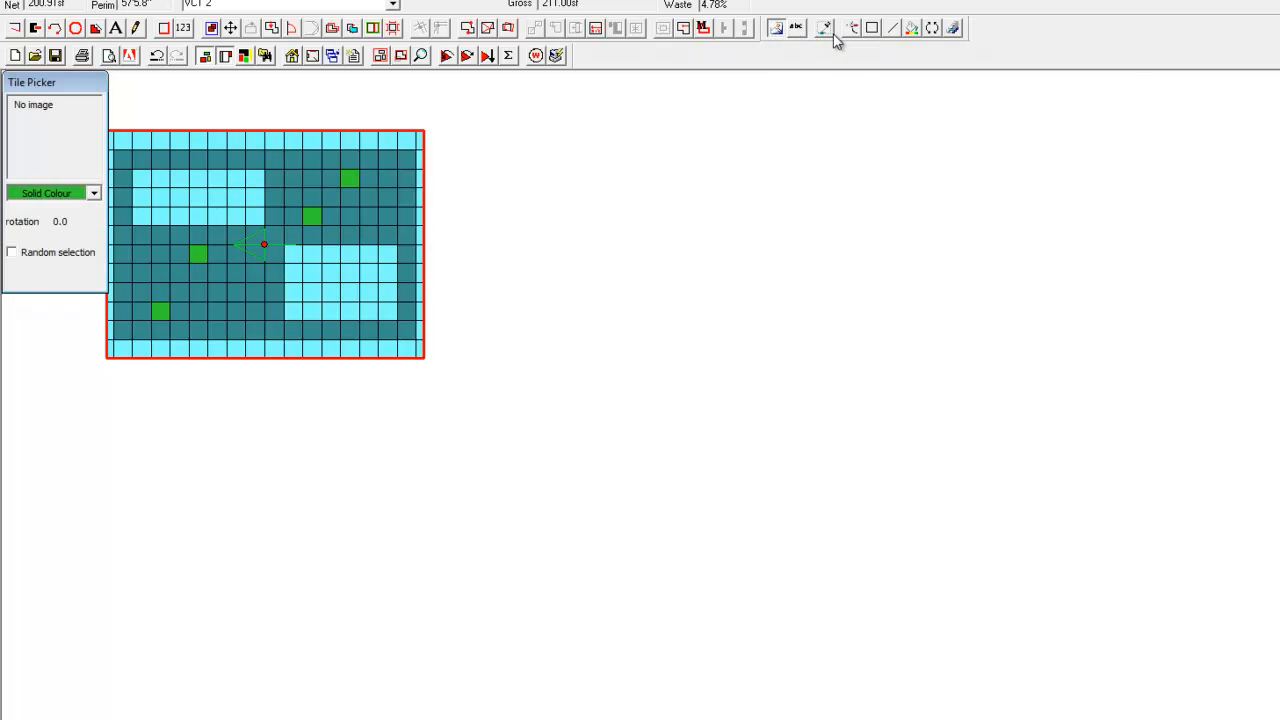
{"action": "left_click", "coordinate": [825, 31]}
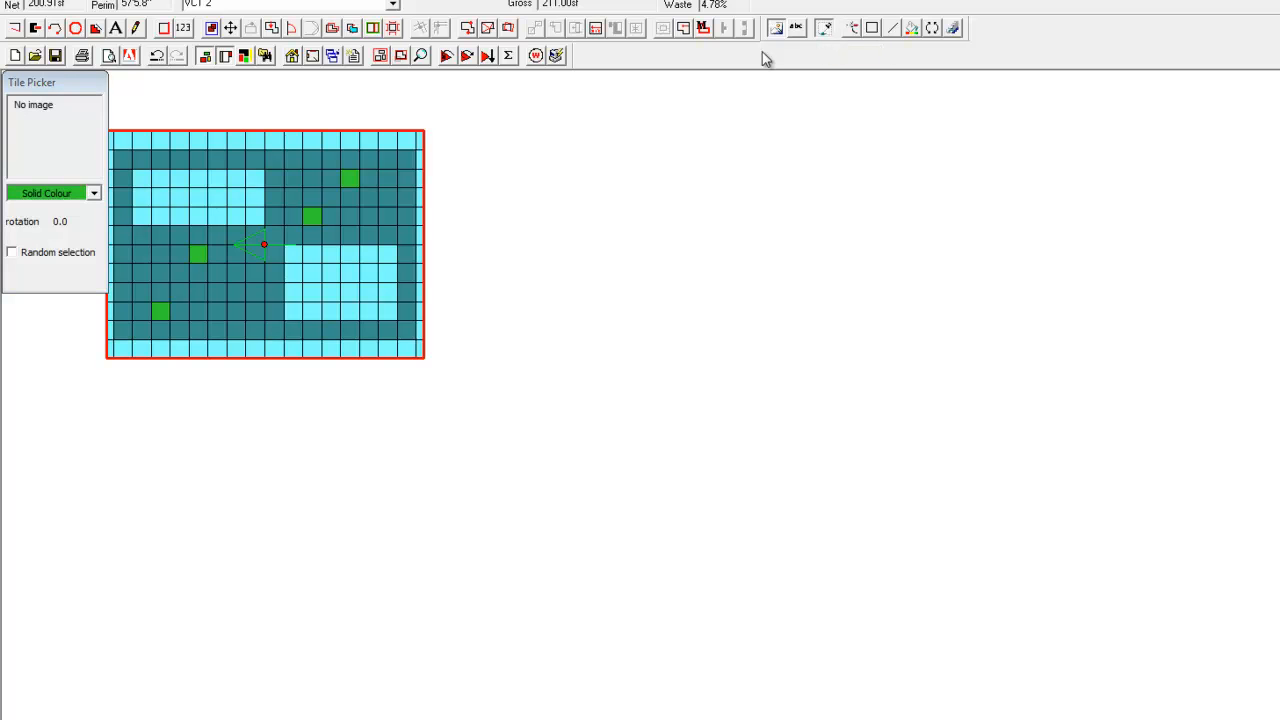
{"action": "left_click", "coordinate": [316, 176]}
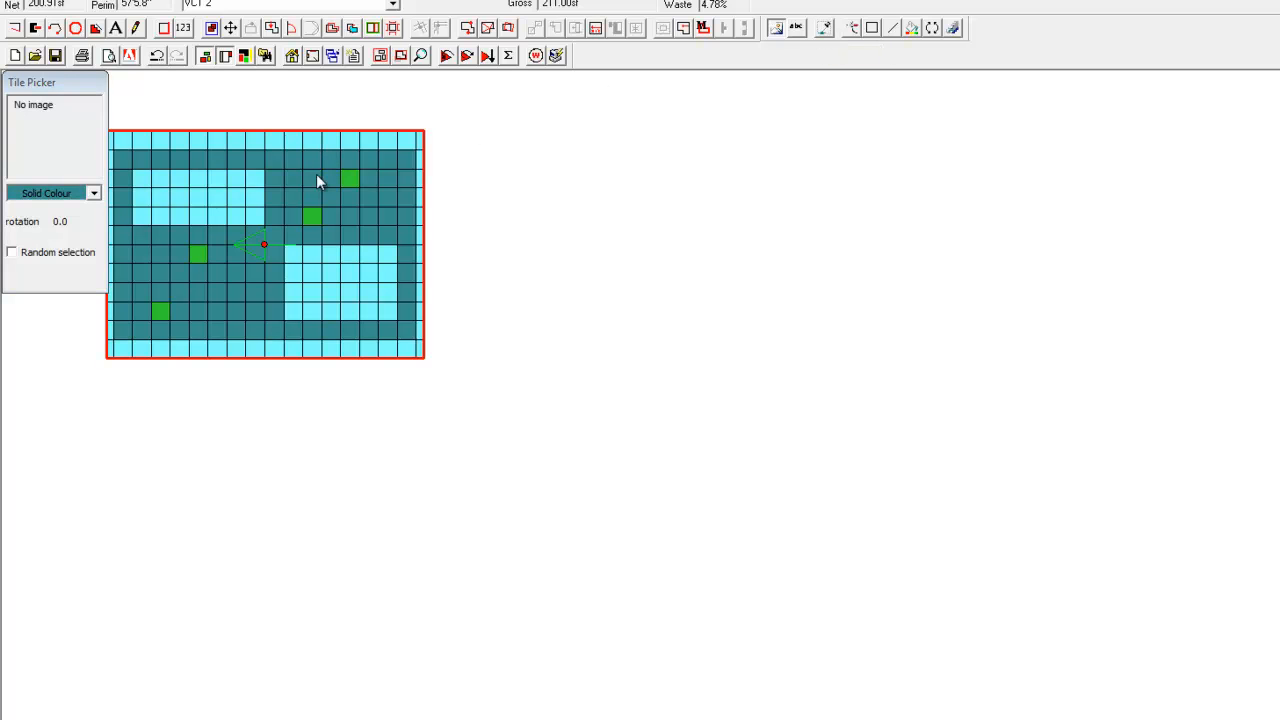
{"action": "left_click", "coordinate": [892, 31]}
{"action": "left_click", "coordinate": [350, 177]}
{"action": "left_click", "coordinate": [312, 216]}
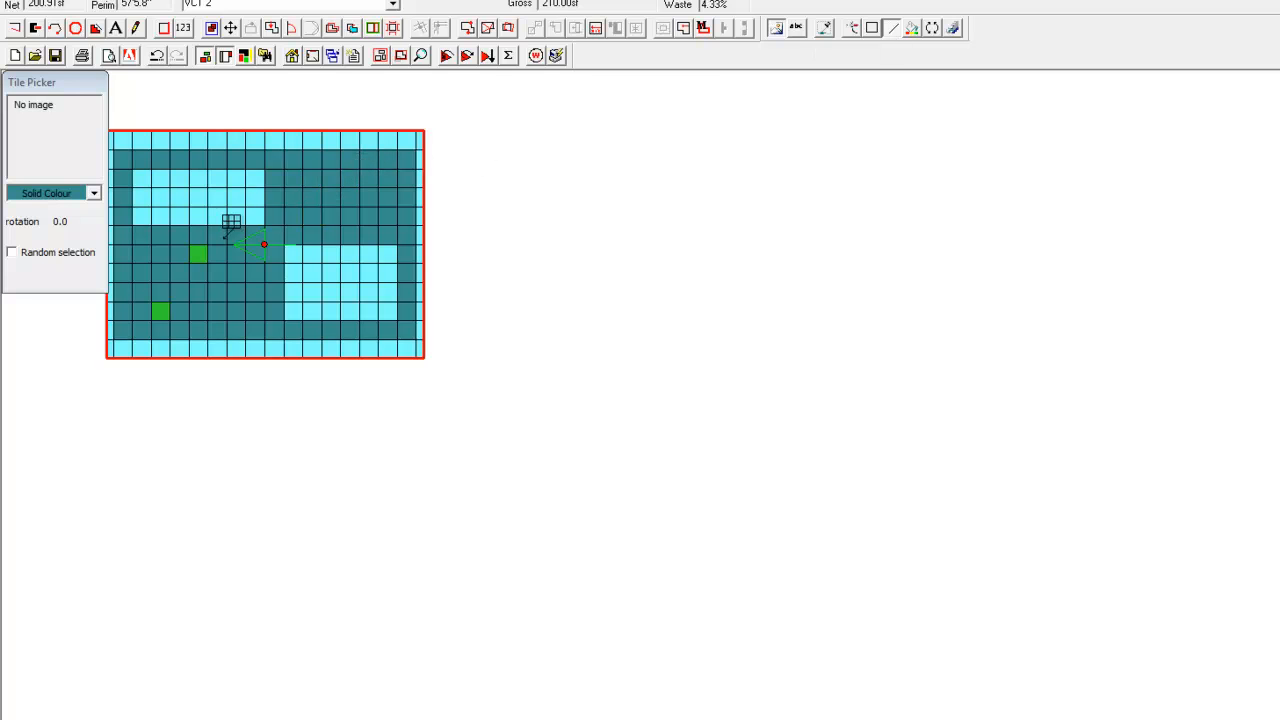
{"action": "left_click", "coordinate": [199, 252]}
{"action": "left_click", "coordinate": [160, 311]}
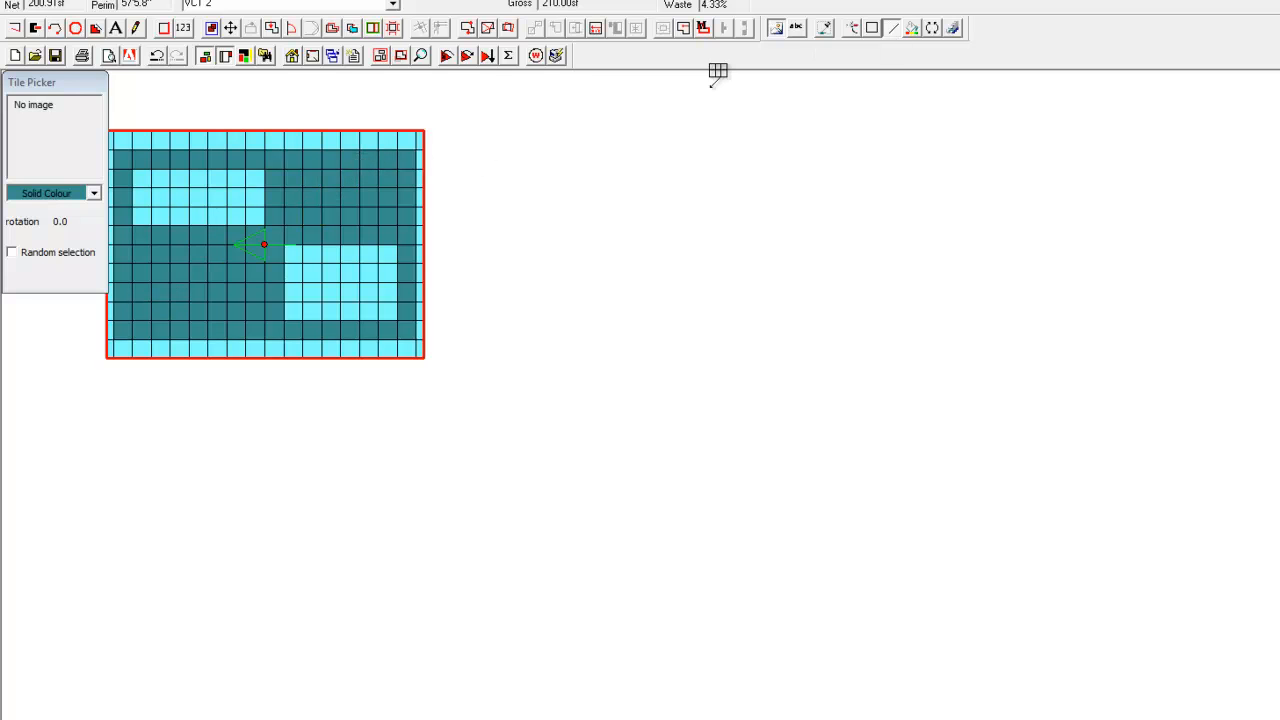
{"action": "left_click", "coordinate": [776, 28]}
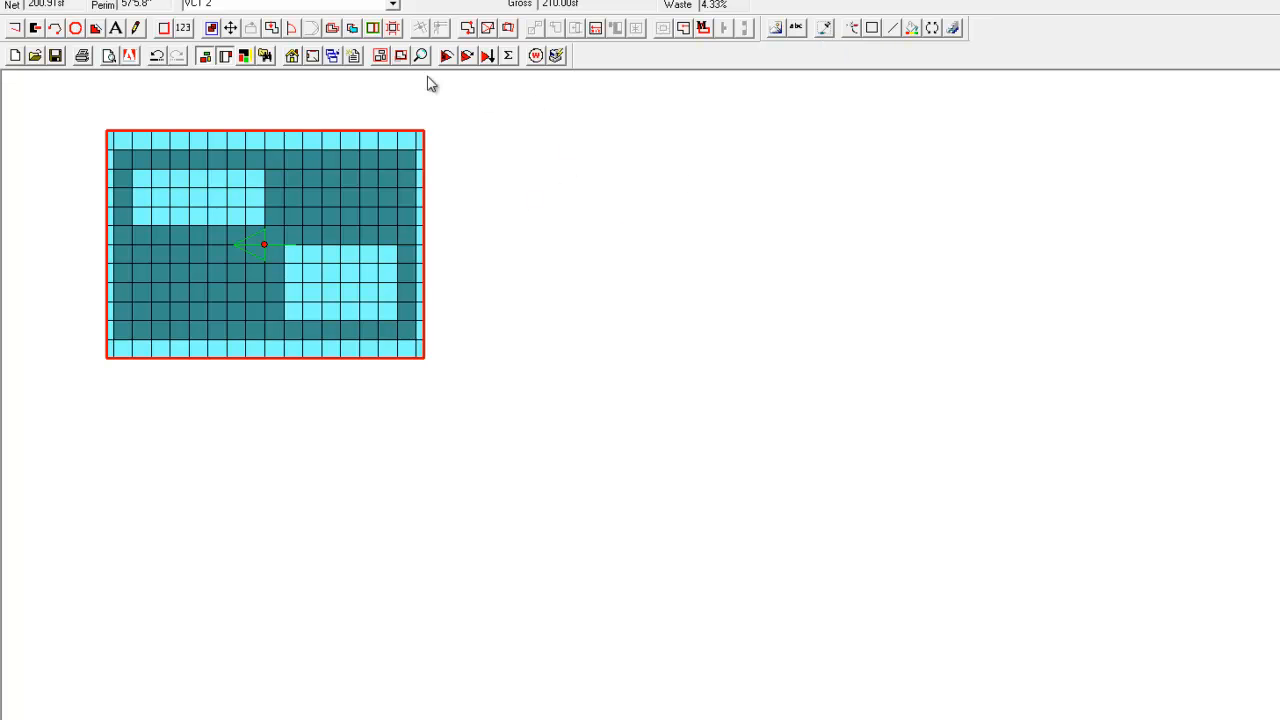
Create a new material as a copy of VCT 2 and name it "VCT Pattern 2".
{"action": "left_click", "coordinate": [334, 58]}
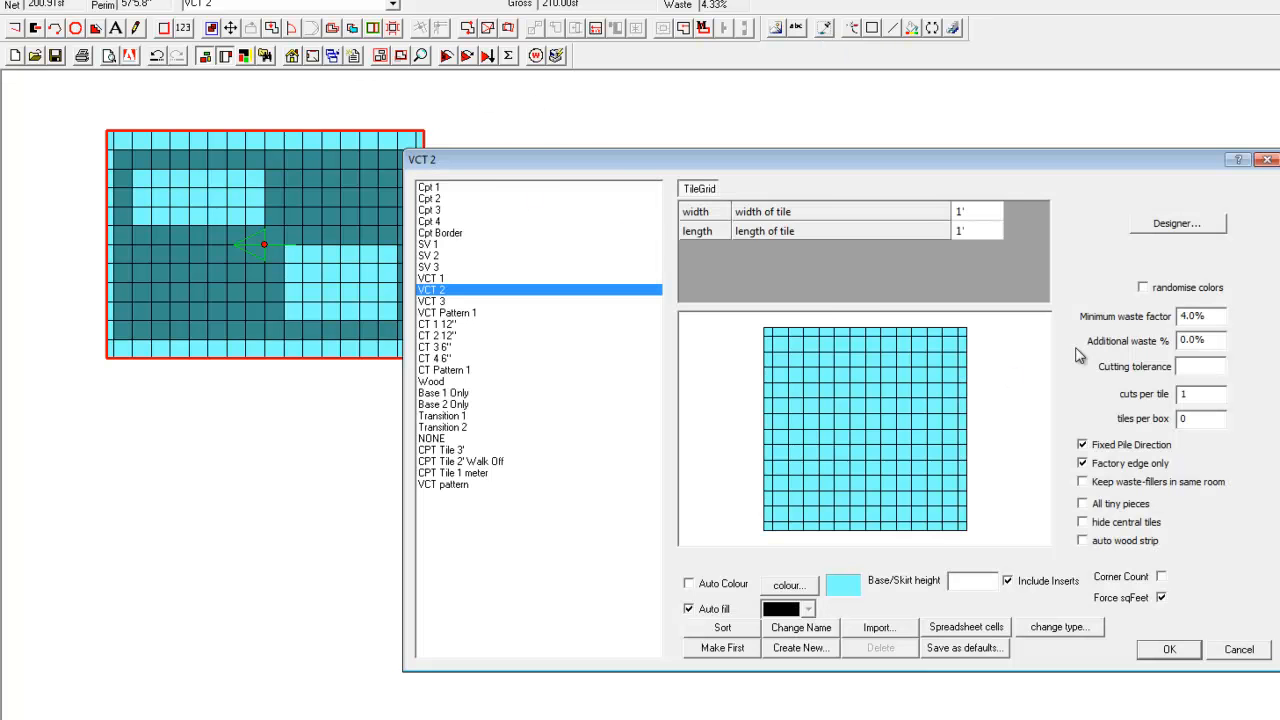
{"action": "left_click", "coordinate": [798, 650]}
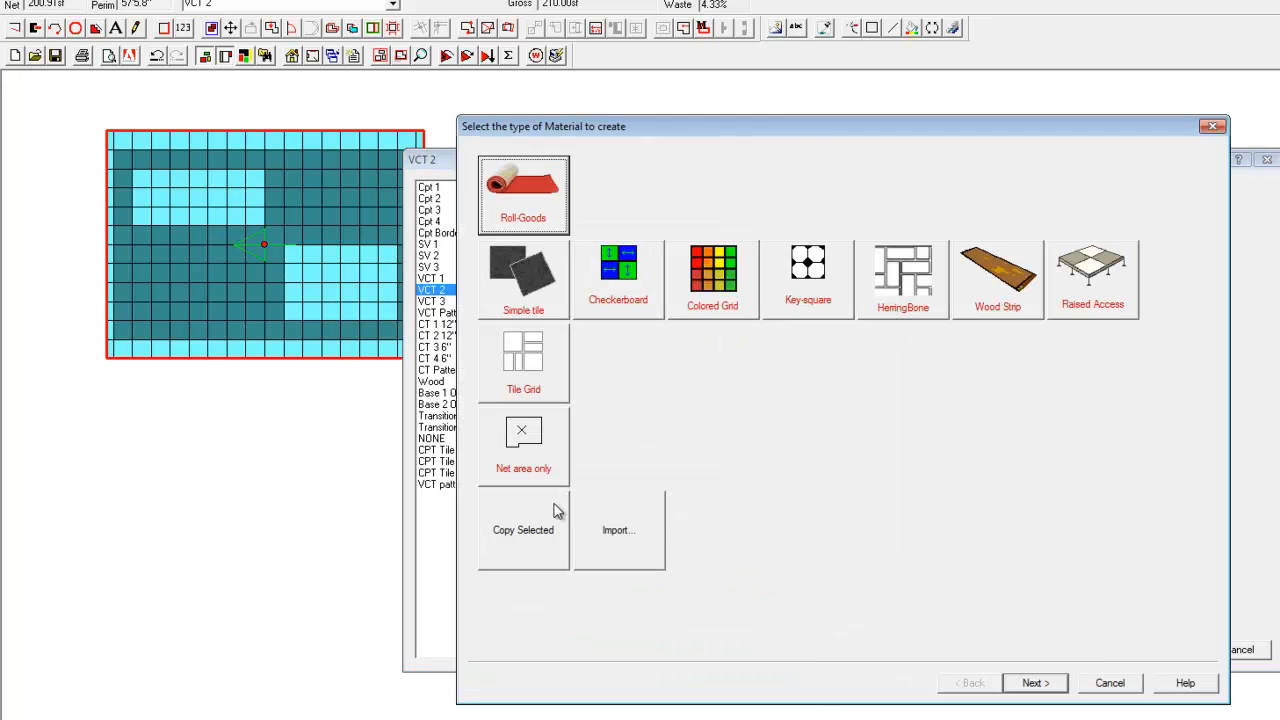
{"action": "left_click", "coordinate": [538, 528]}
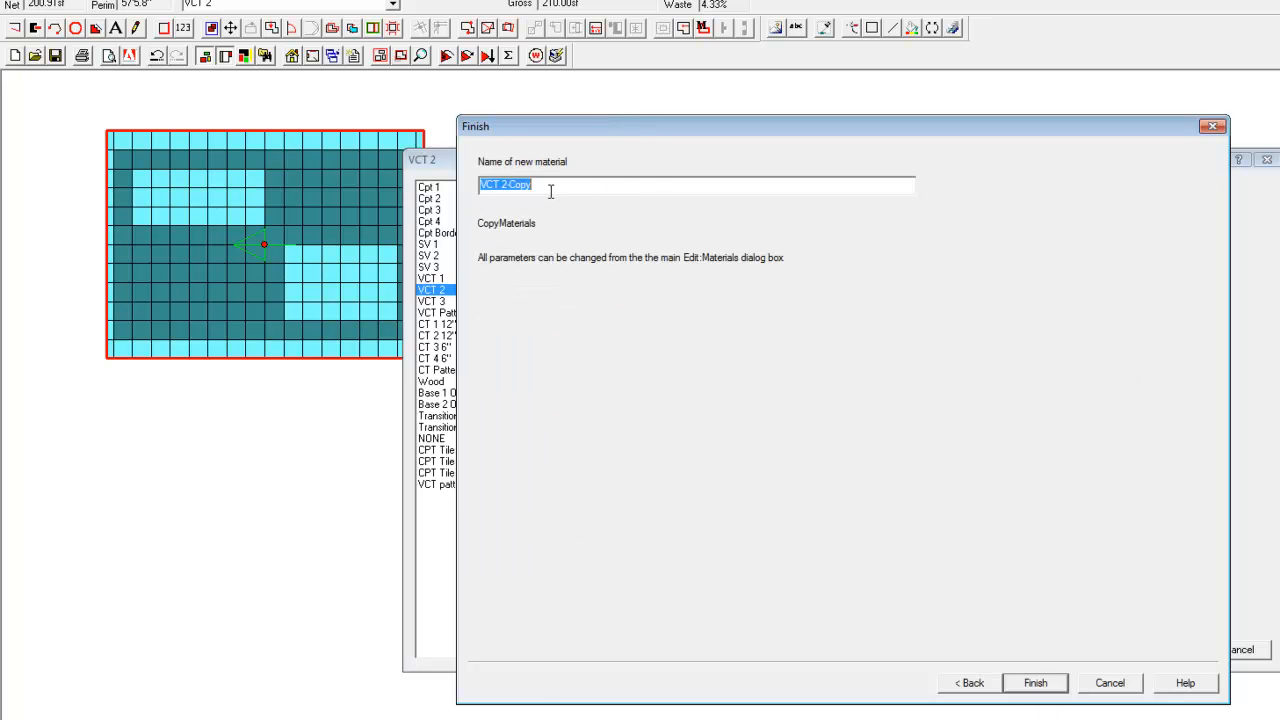
{"action": "left_click_drag", "start_coordinate": [550, 188], "coordinate": [461, 181]}
{"action": "type", "text": "V"}
{"action": "key", "text": "Return"}
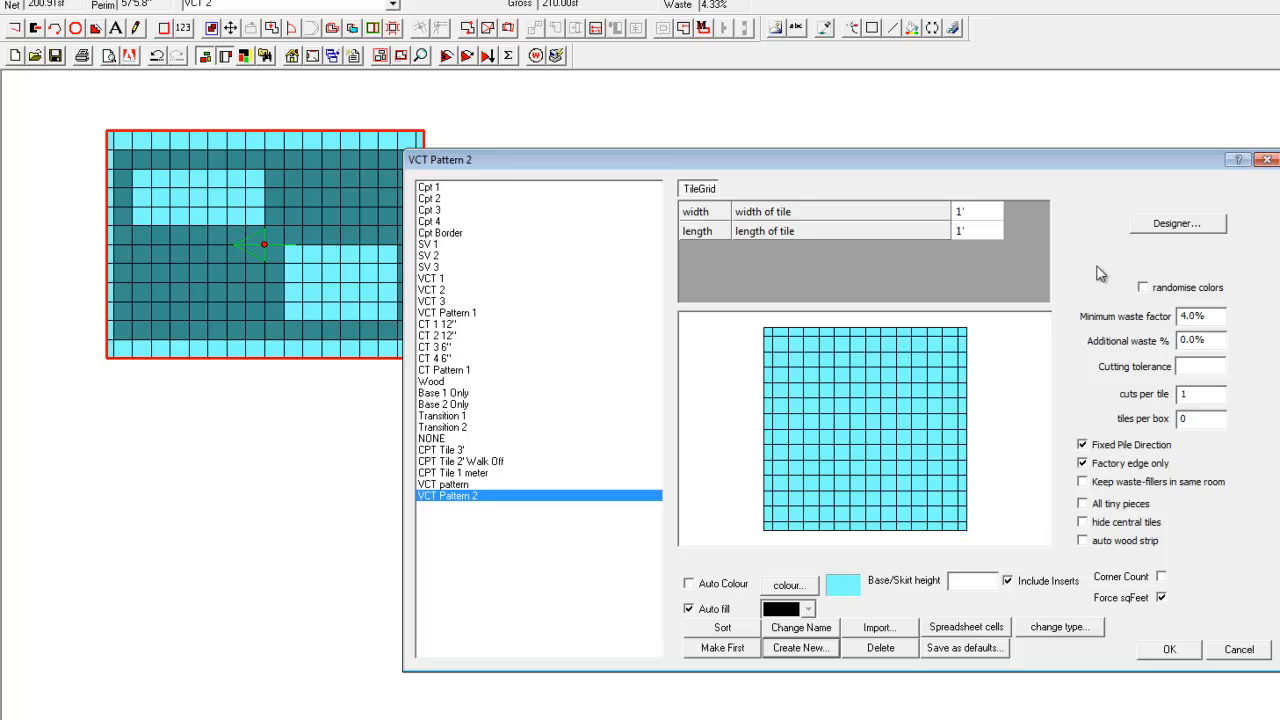
Open VCT Pattern 2 in the tile grid designer and add one full-size 1' x 1' tile element.
{"action": "left_click", "coordinate": [1145, 224]}
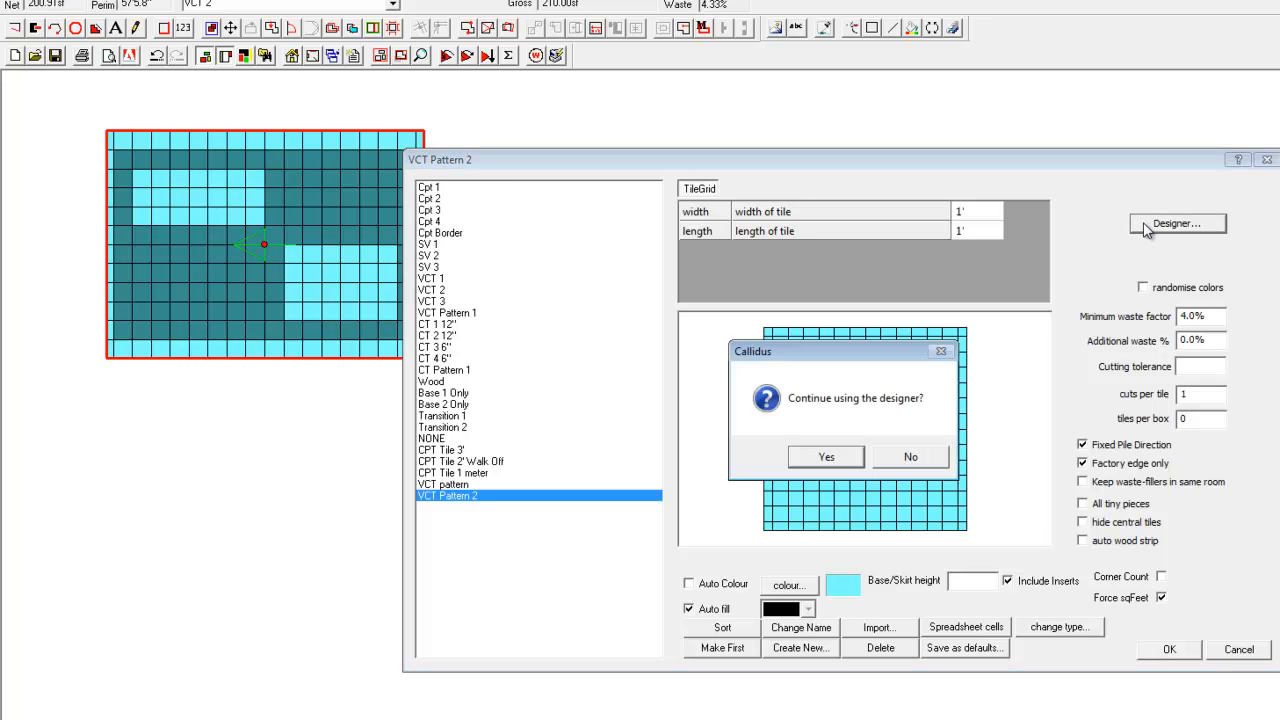
{"action": "left_click", "coordinate": [826, 457]}
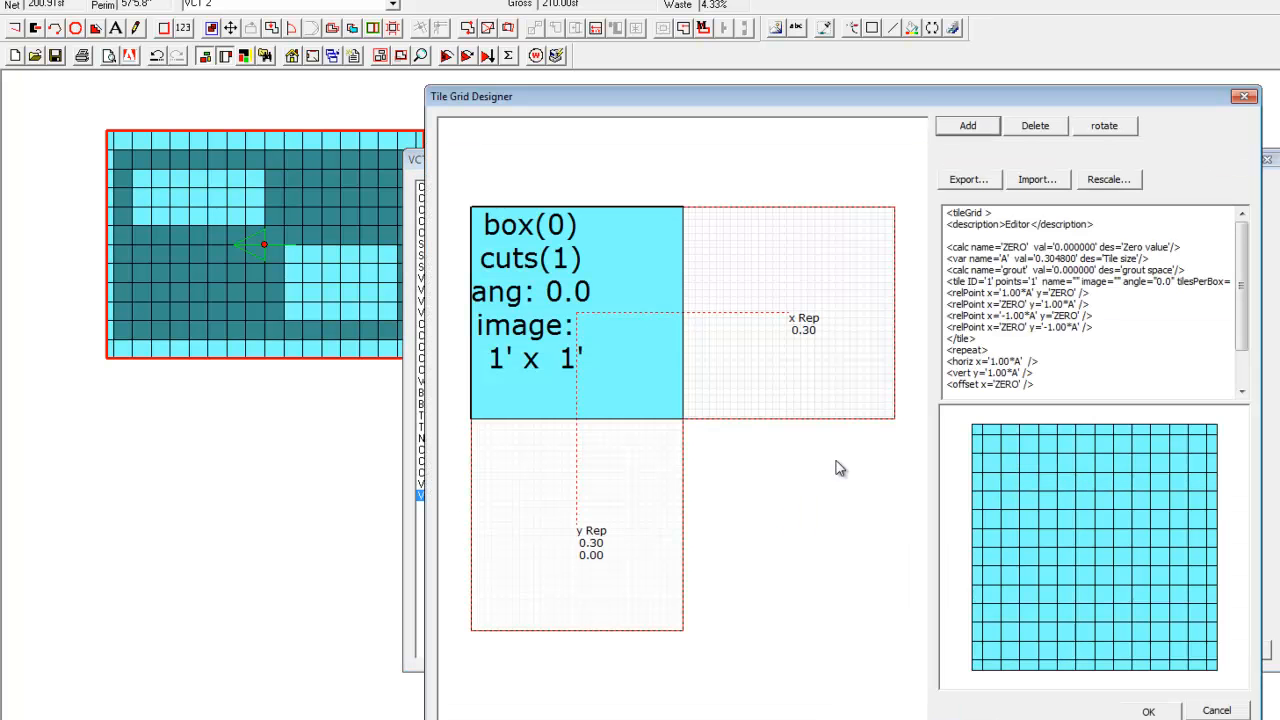
{"action": "left_click", "coordinate": [967, 128]}
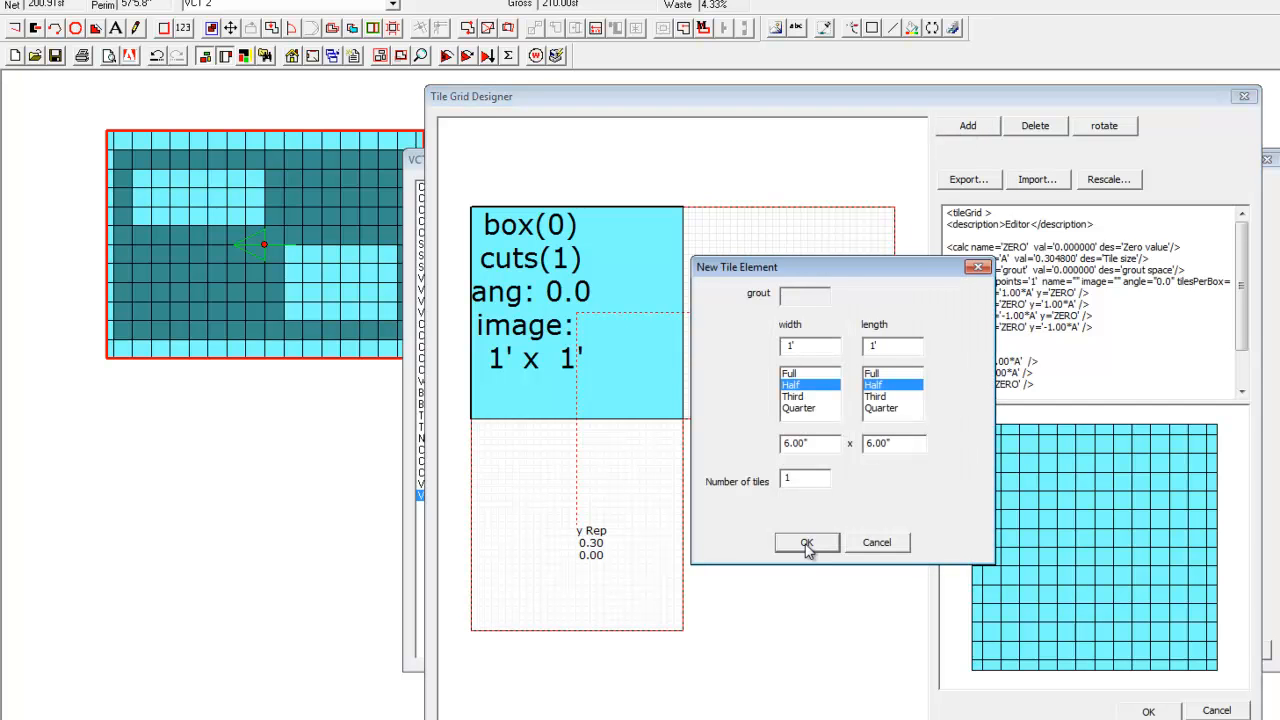
{"action": "left_click", "coordinate": [800, 374]}
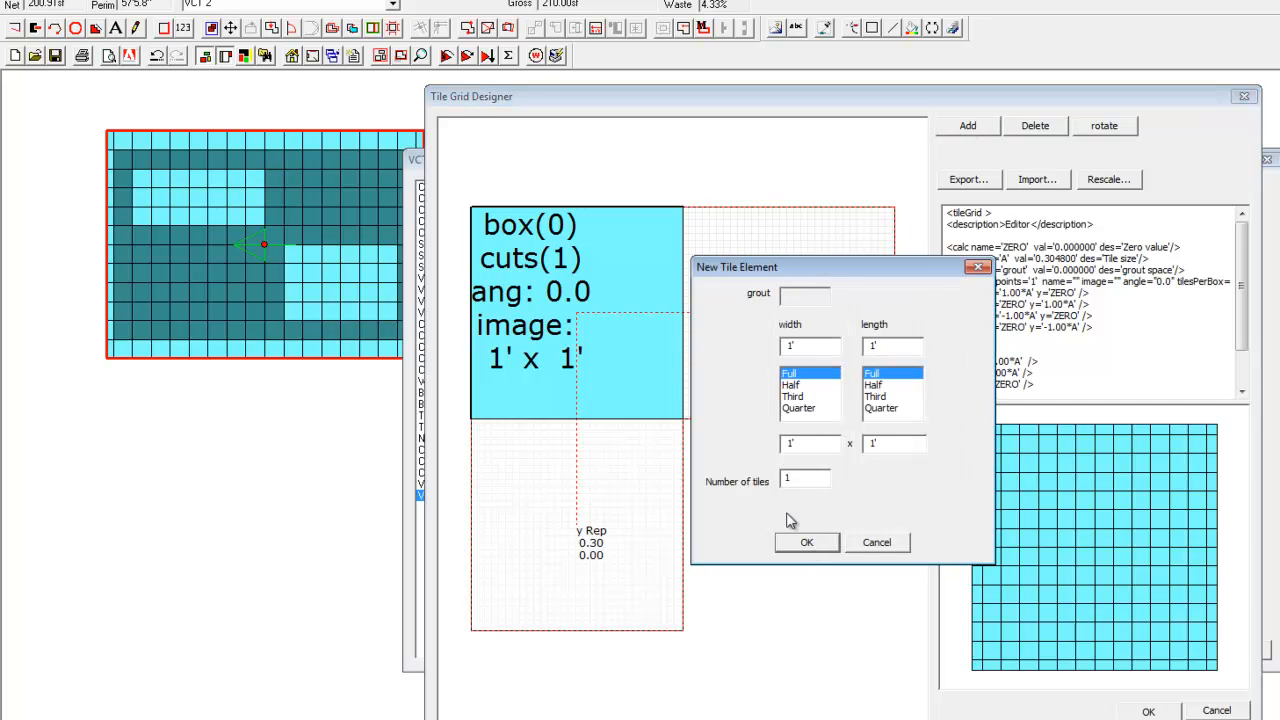
{"action": "left_click", "coordinate": [800, 543]}
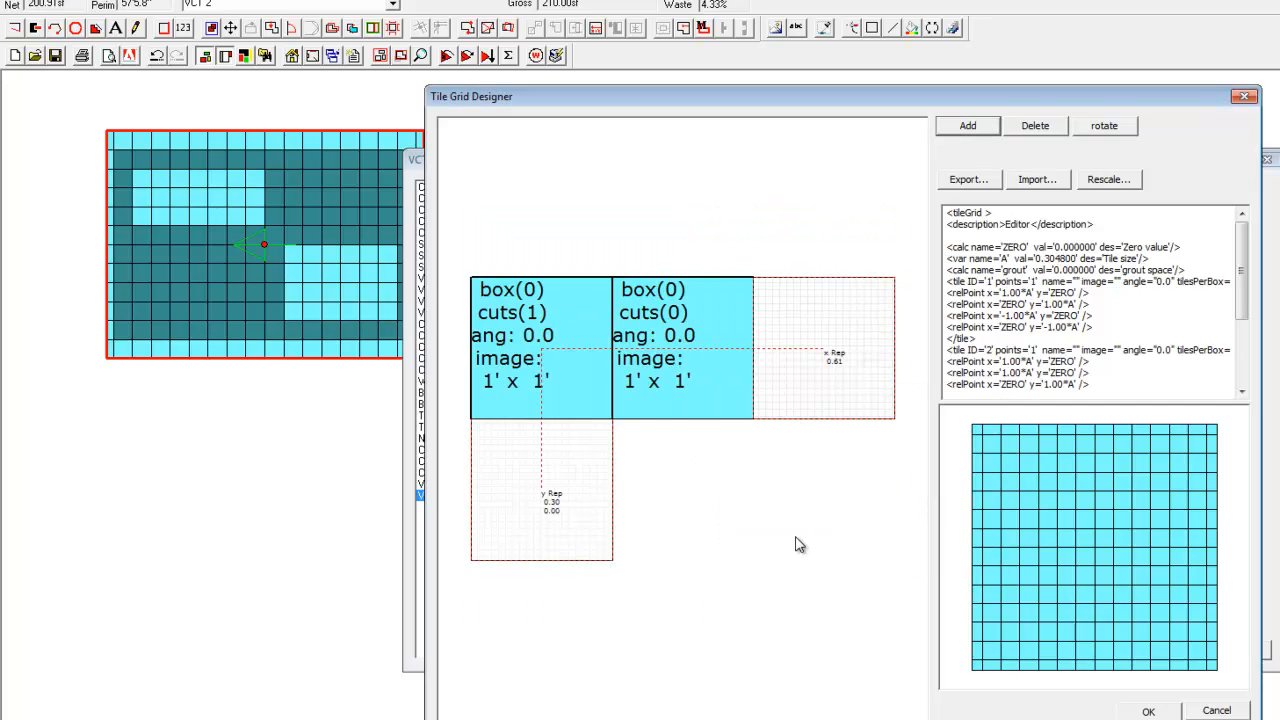
Colour the second tile element dark teal and shift the vertical repeat sideways by half a tile.
{"action": "double_click", "coordinate": [685, 372]}
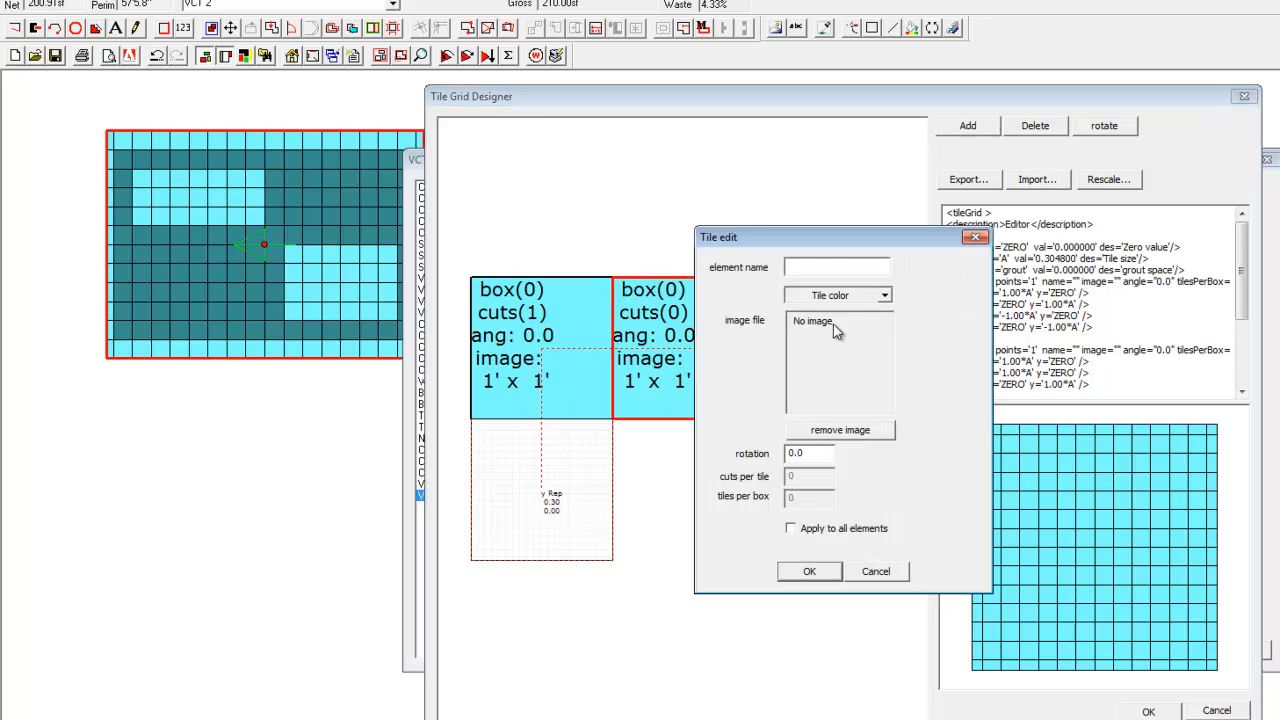
{"action": "left_click", "coordinate": [885, 296]}
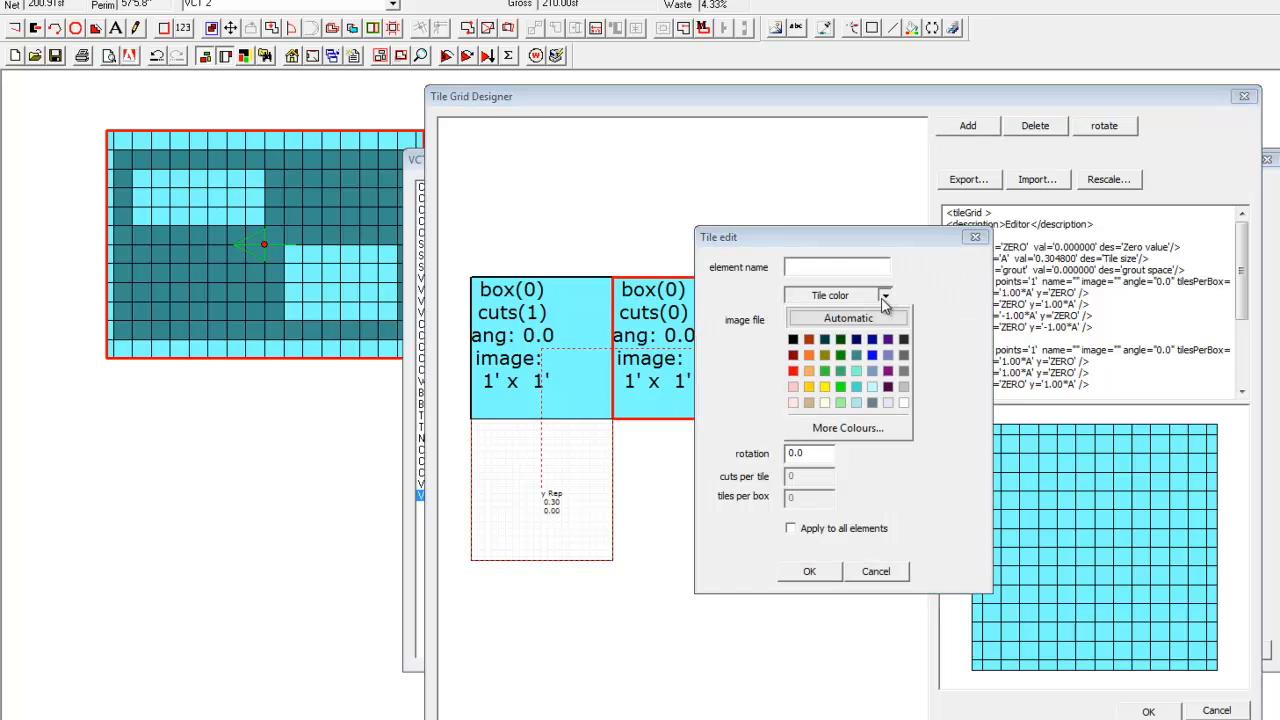
{"action": "left_click", "coordinate": [858, 355]}
{"action": "left_click", "coordinate": [809, 571]}
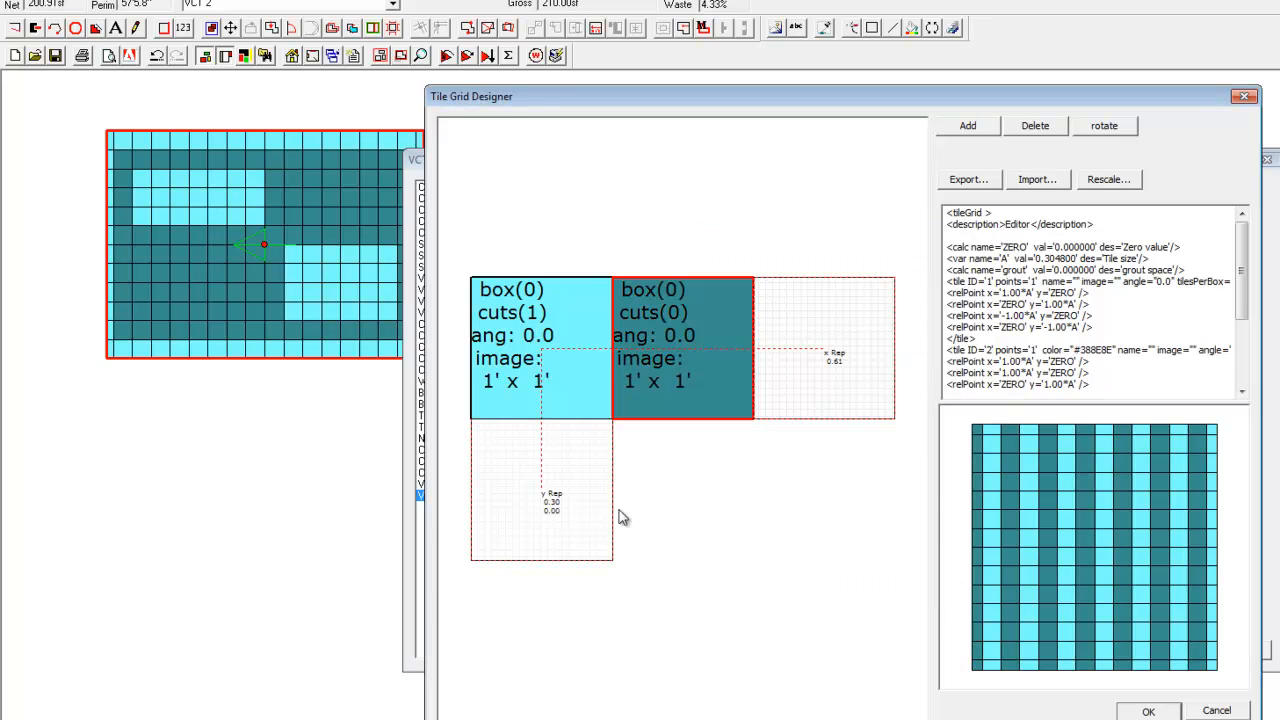
{"action": "left_click_drag", "start_coordinate": [595, 505], "coordinate": [669, 509]}
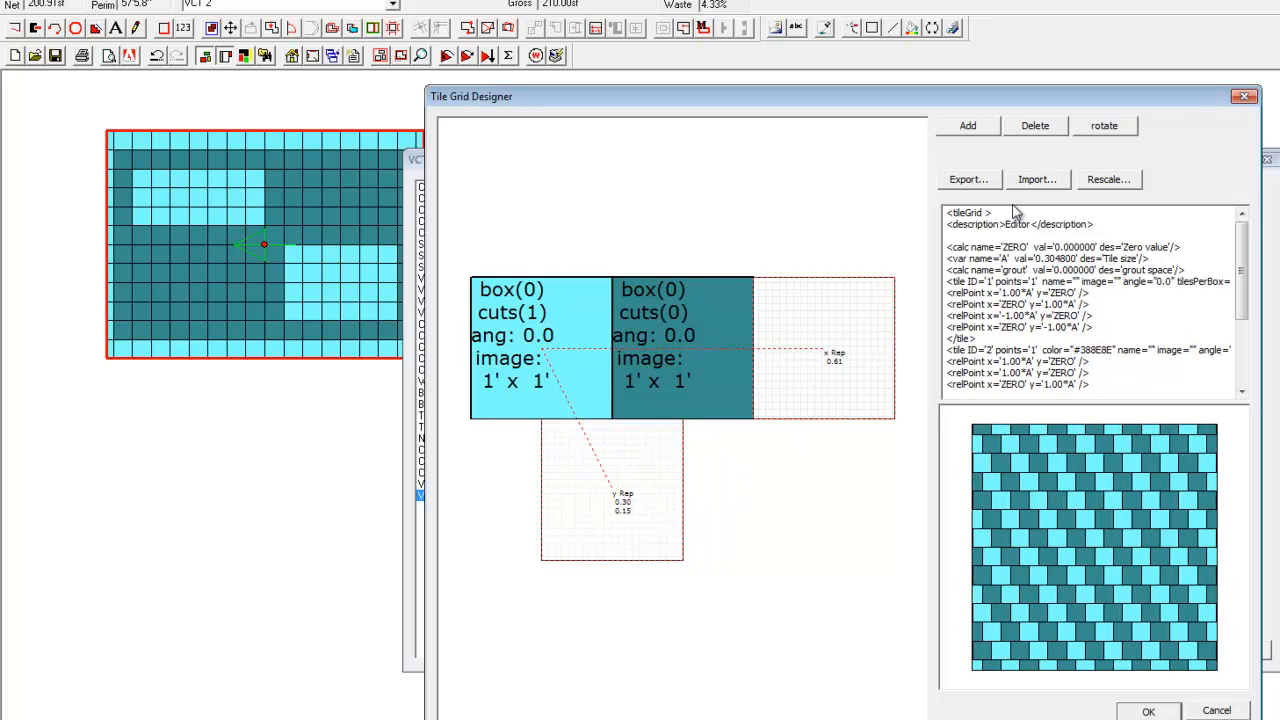
Add two half-size 6" x 6" tiles stacked beside the dark teal tile and fit the horizontal repeat against them.
{"action": "left_click", "coordinate": [968, 125]}
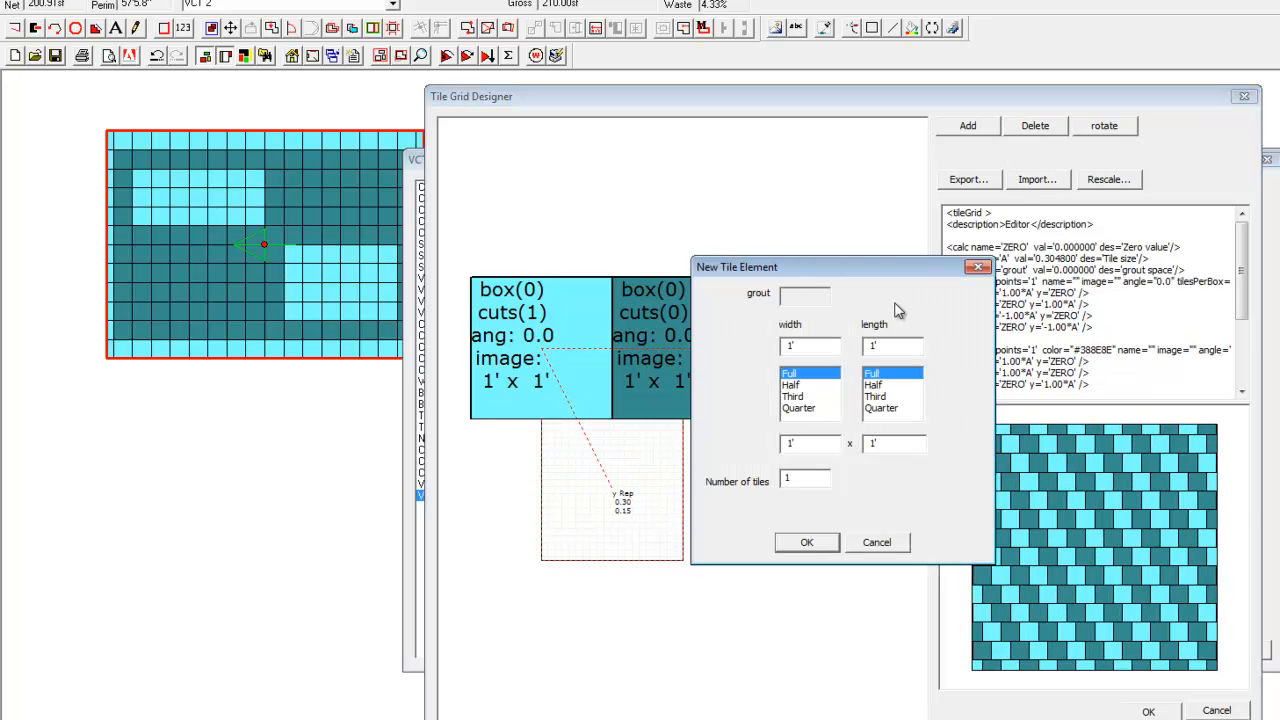
{"action": "left_click", "coordinate": [797, 389]}
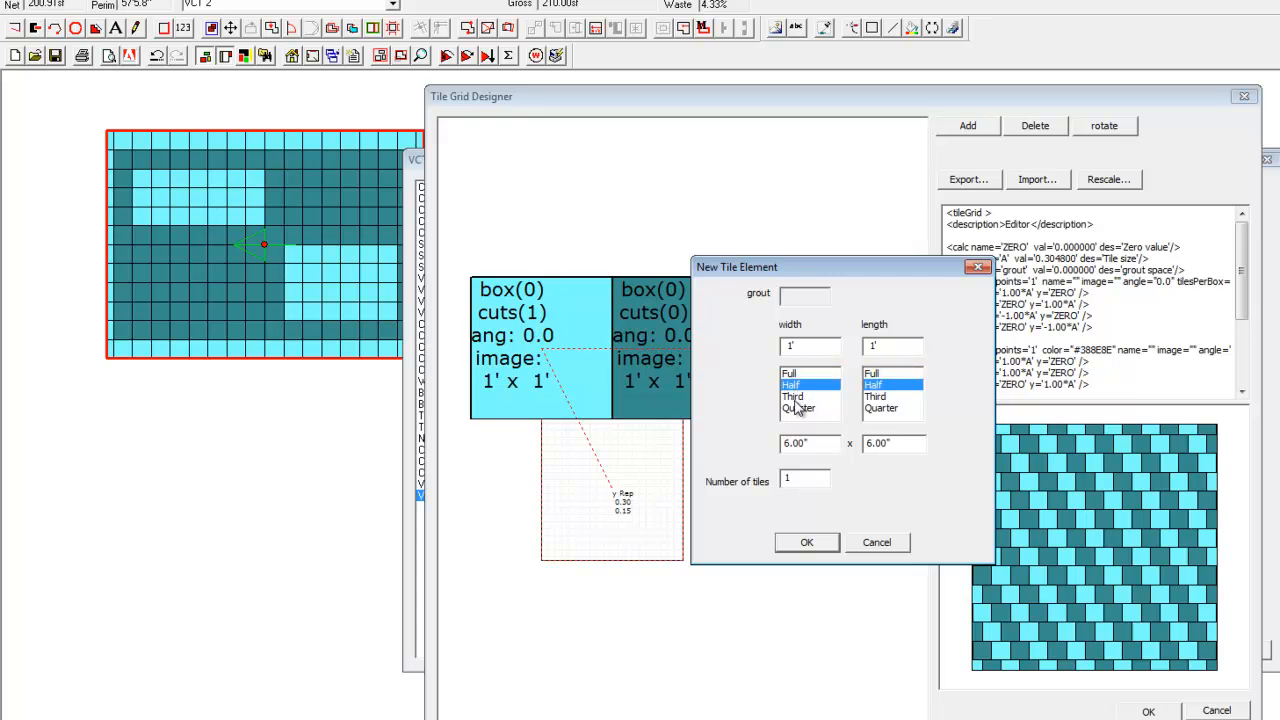
{"action": "left_click", "coordinate": [818, 542]}
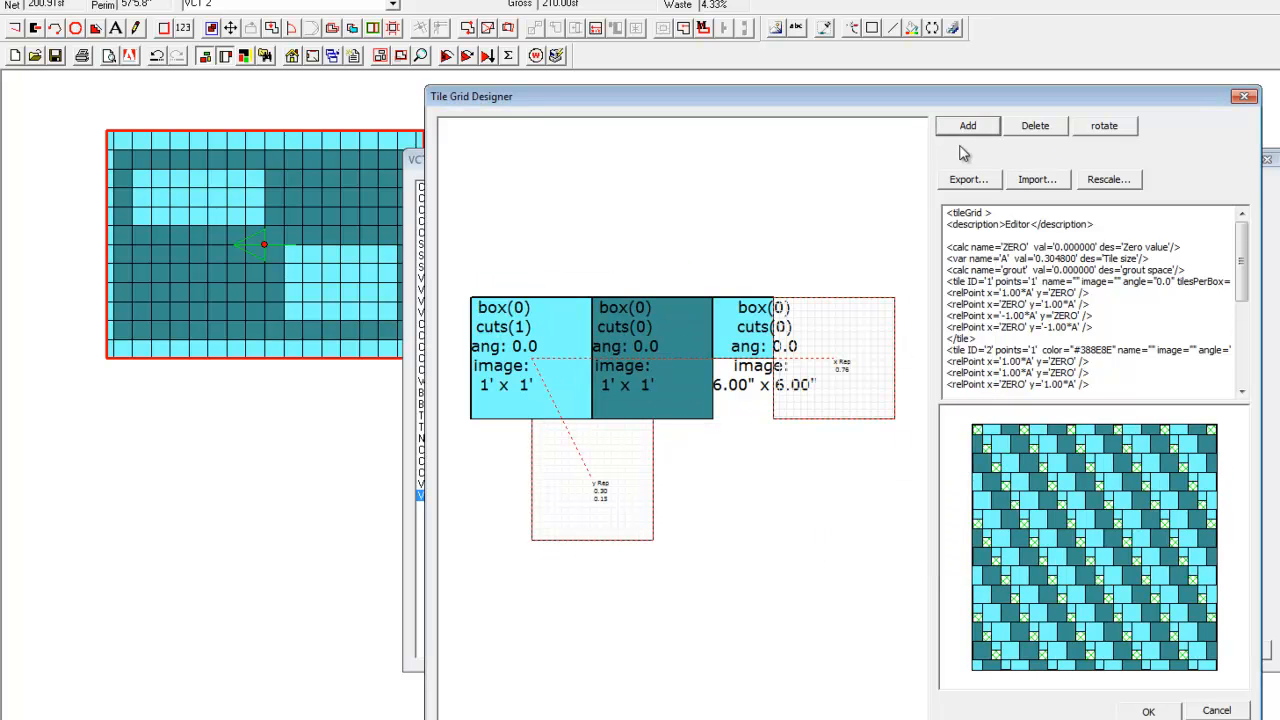
{"action": "left_click", "coordinate": [970, 130]}
{"action": "left_click", "coordinate": [825, 545]}
{"action": "left_click_drag", "start_coordinate": [788, 372], "coordinate": [723, 399]}
{"action": "left_click_drag", "start_coordinate": [829, 373], "coordinate": [788, 383]}
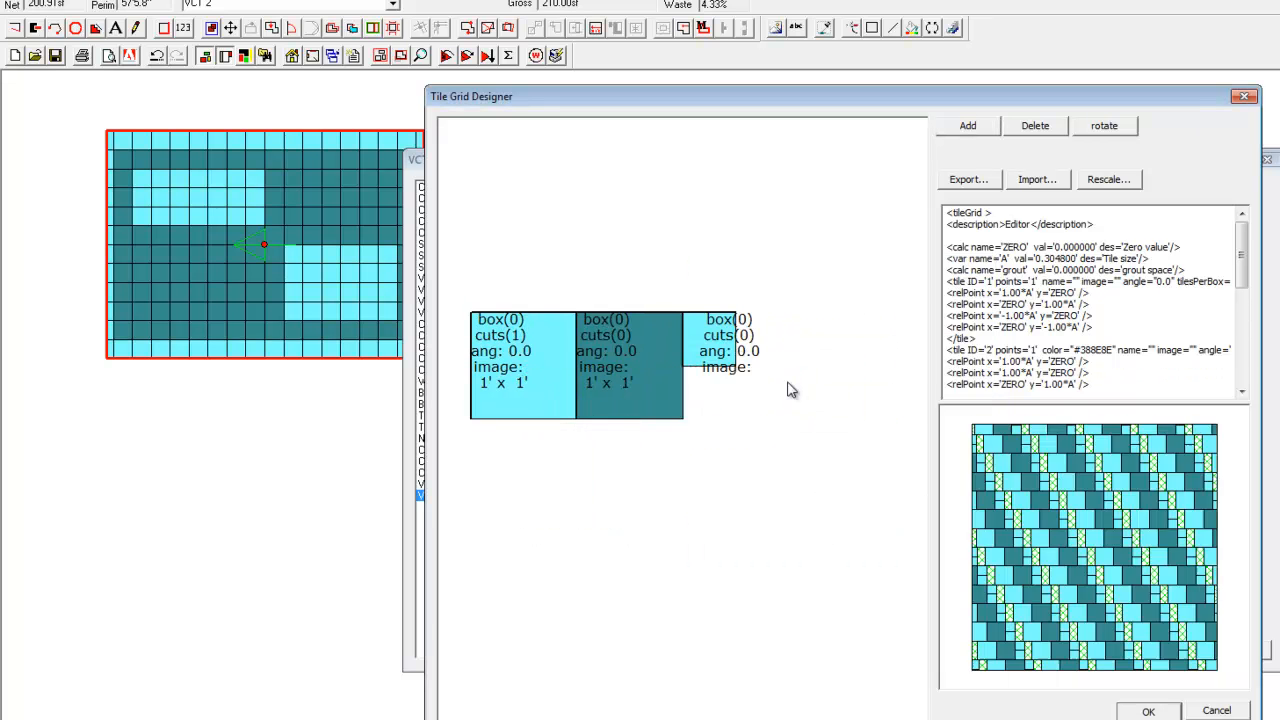
Shift the vertical repeat to a full one-tile offset and save the VCT Pattern 2 design and material.
{"action": "left_click_drag", "start_coordinate": [623, 459], "coordinate": [673, 465]}
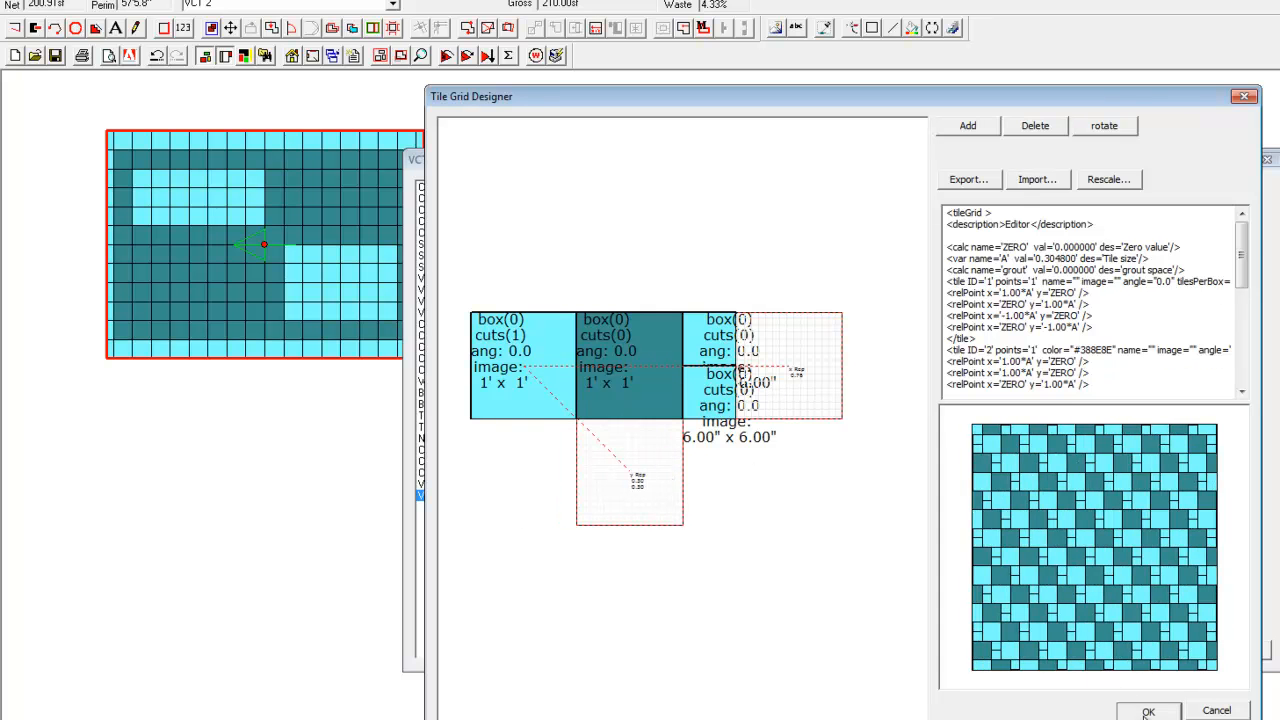
{"action": "left_click", "coordinate": [1148, 711]}
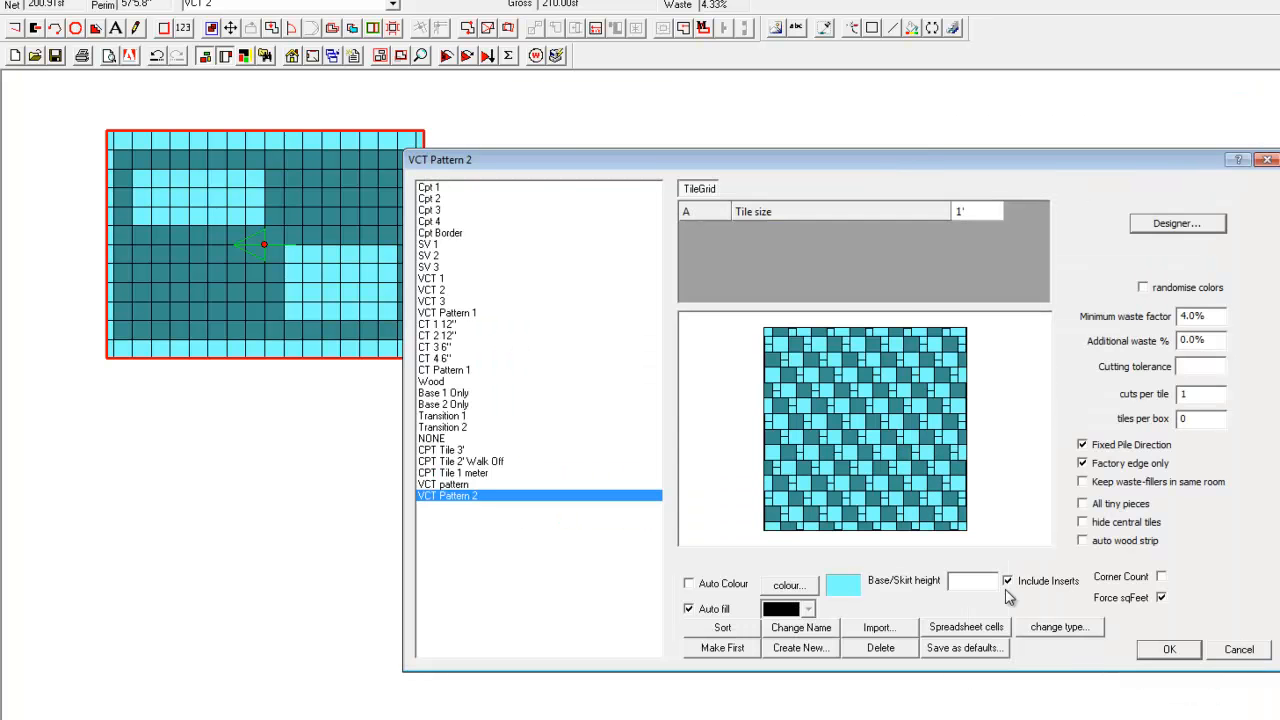
{"action": "left_click", "coordinate": [1142, 646]}
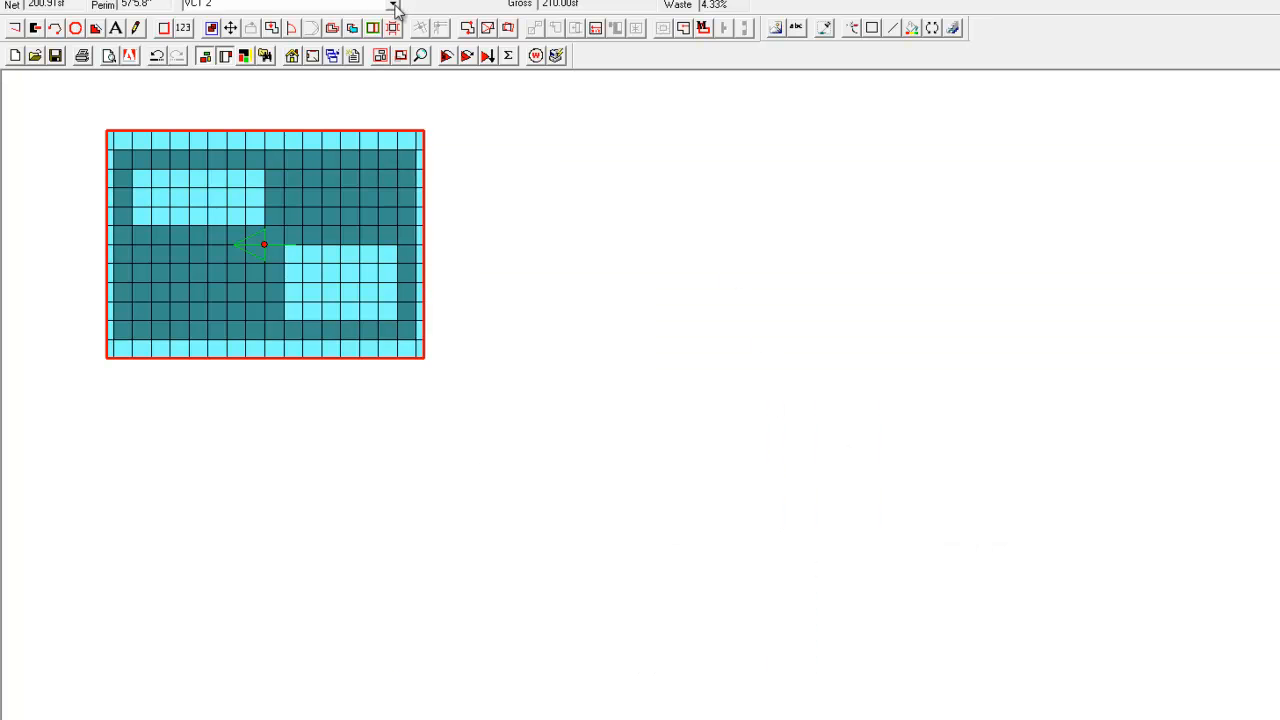
Assign VCT Pattern 2 to the room without keeping the existing coloured tiles, and recalculate the layout.
{"action": "left_click", "coordinate": [393, 6]}
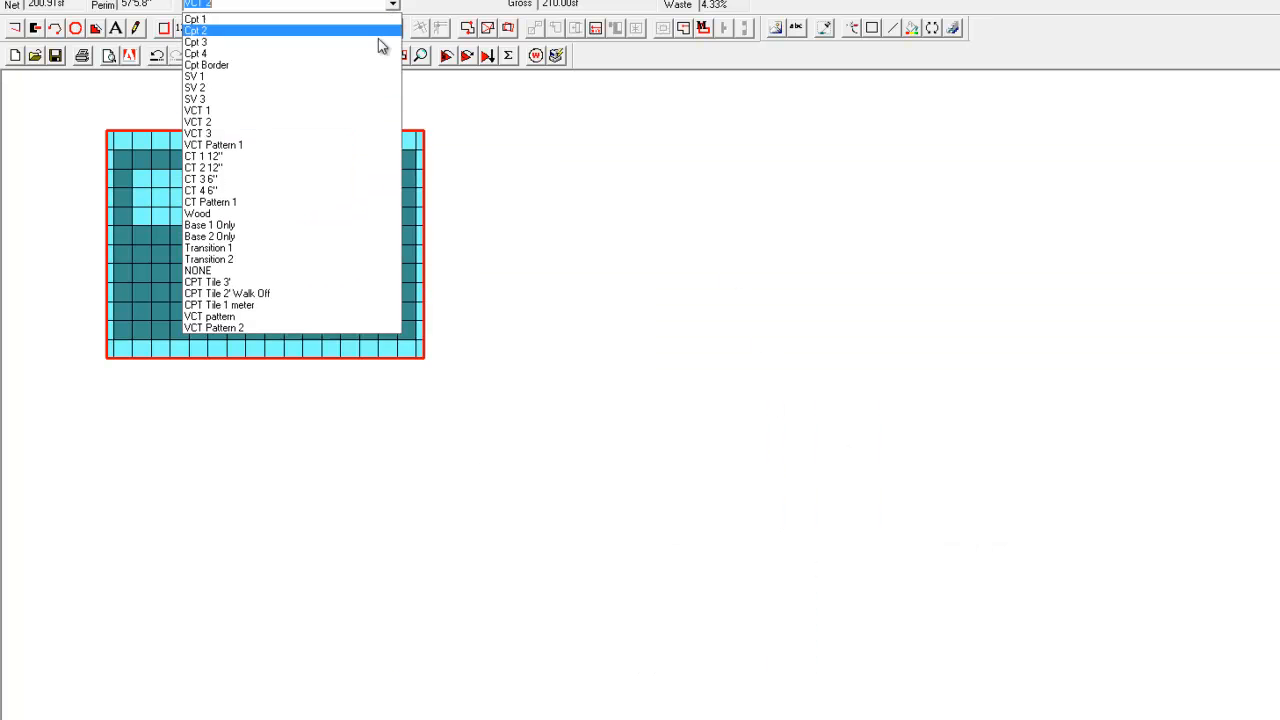
{"action": "left_click", "coordinate": [289, 326]}
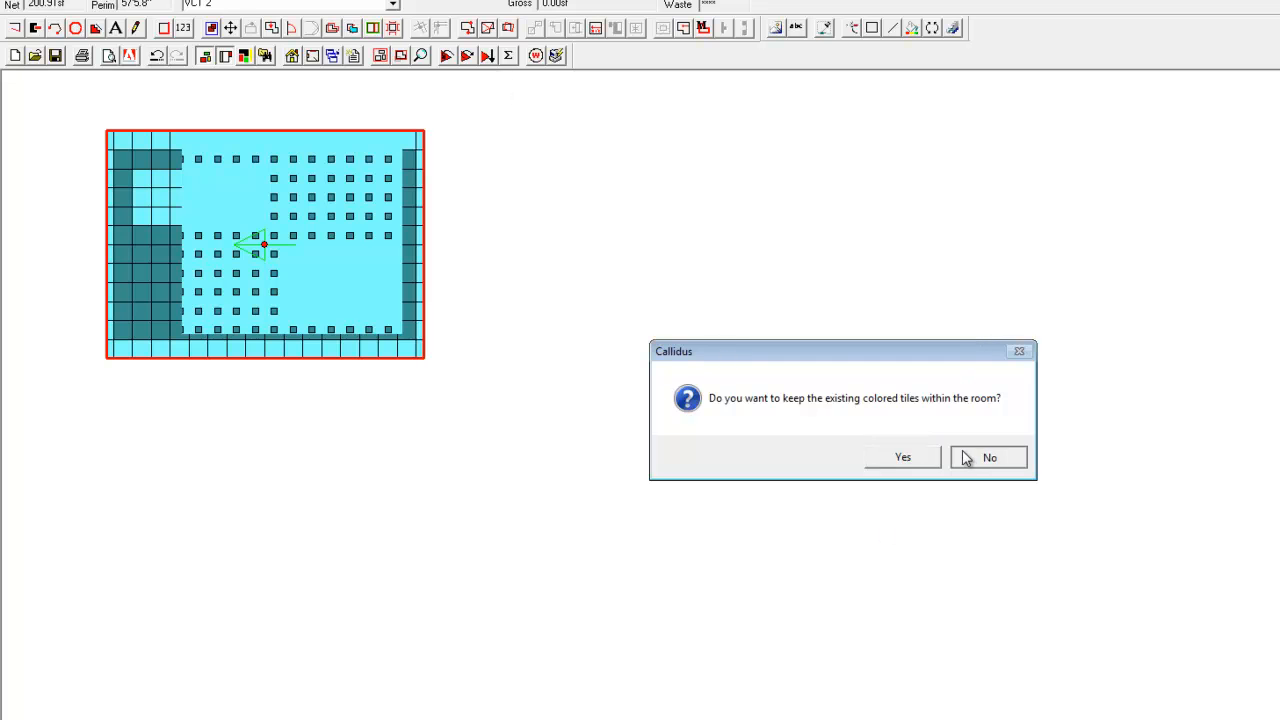
{"action": "left_click", "coordinate": [966, 457]}
{"action": "left_click", "coordinate": [449, 55]}
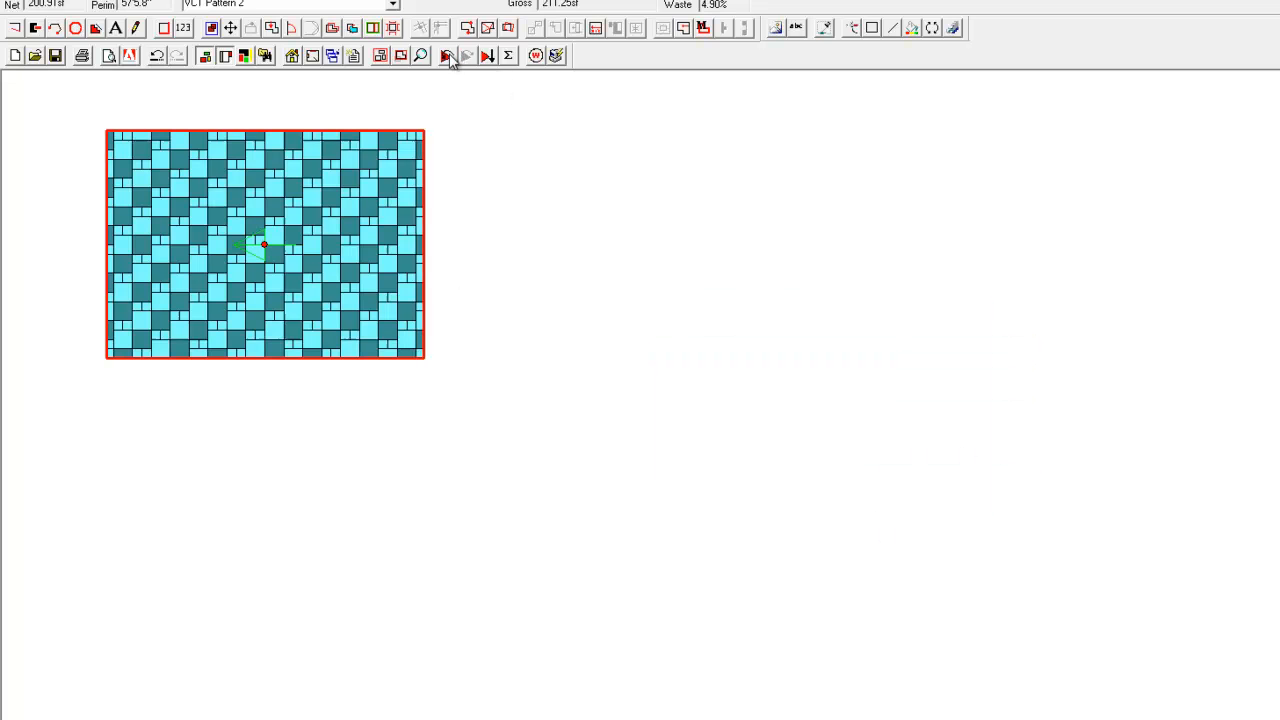
{"action": "left_click", "coordinate": [446, 55]}
Preview the Colour Summary of FloorPlan report at Fit To Page scale and examine the VCT Pattern 2 quantities by tile size and colour.
{"action": "left_click", "coordinate": [109, 55]}
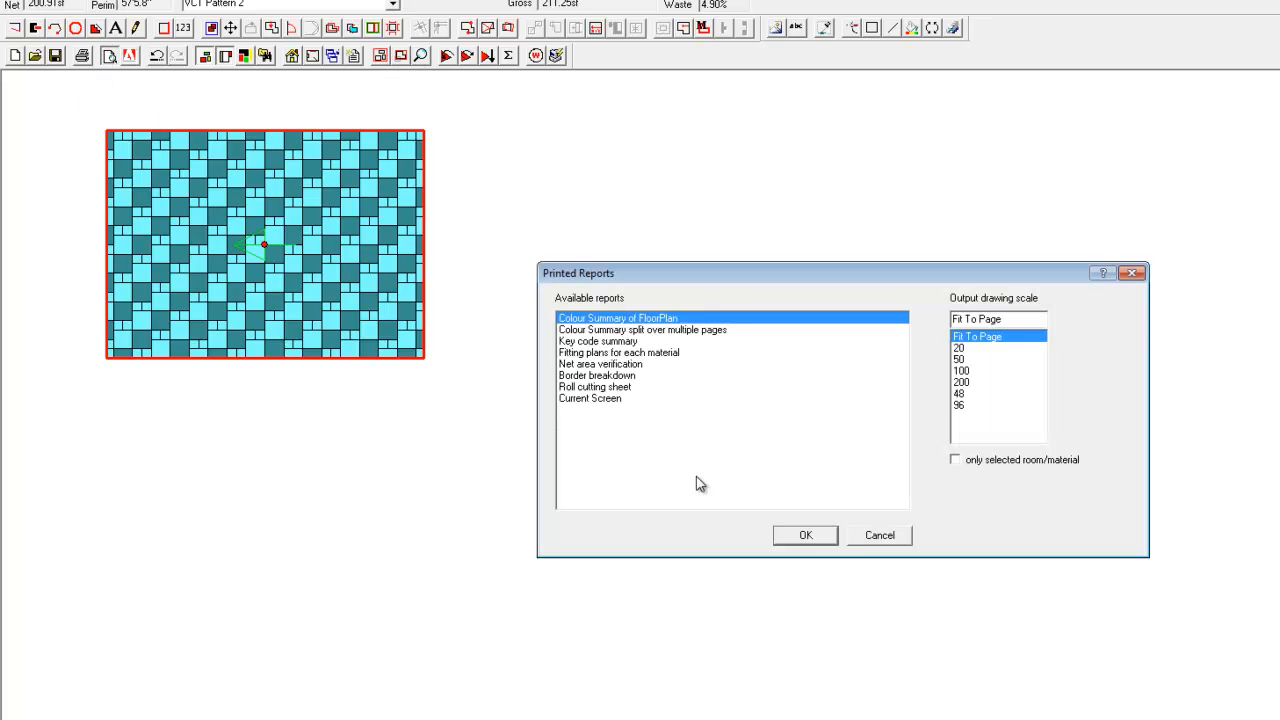
{"action": "left_click", "coordinate": [806, 537]}
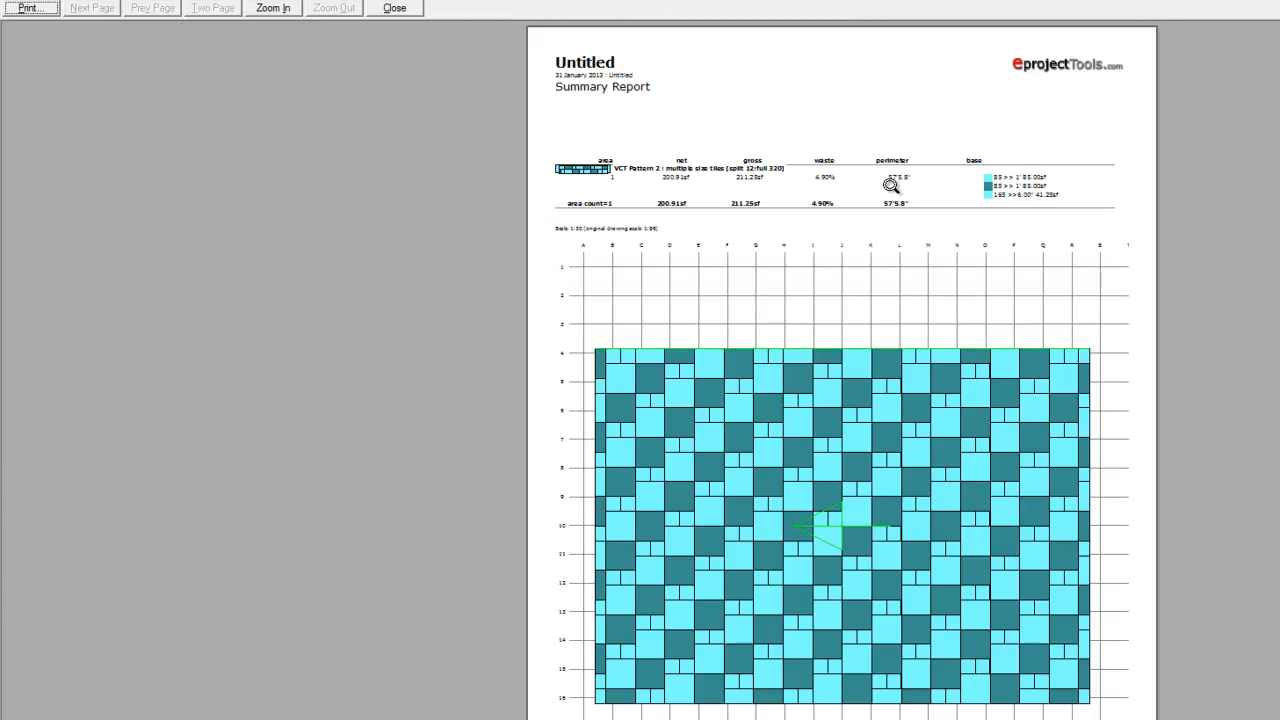
{"action": "left_click", "coordinate": [886, 193]}
{"action": "left_click", "coordinate": [285, 12]}
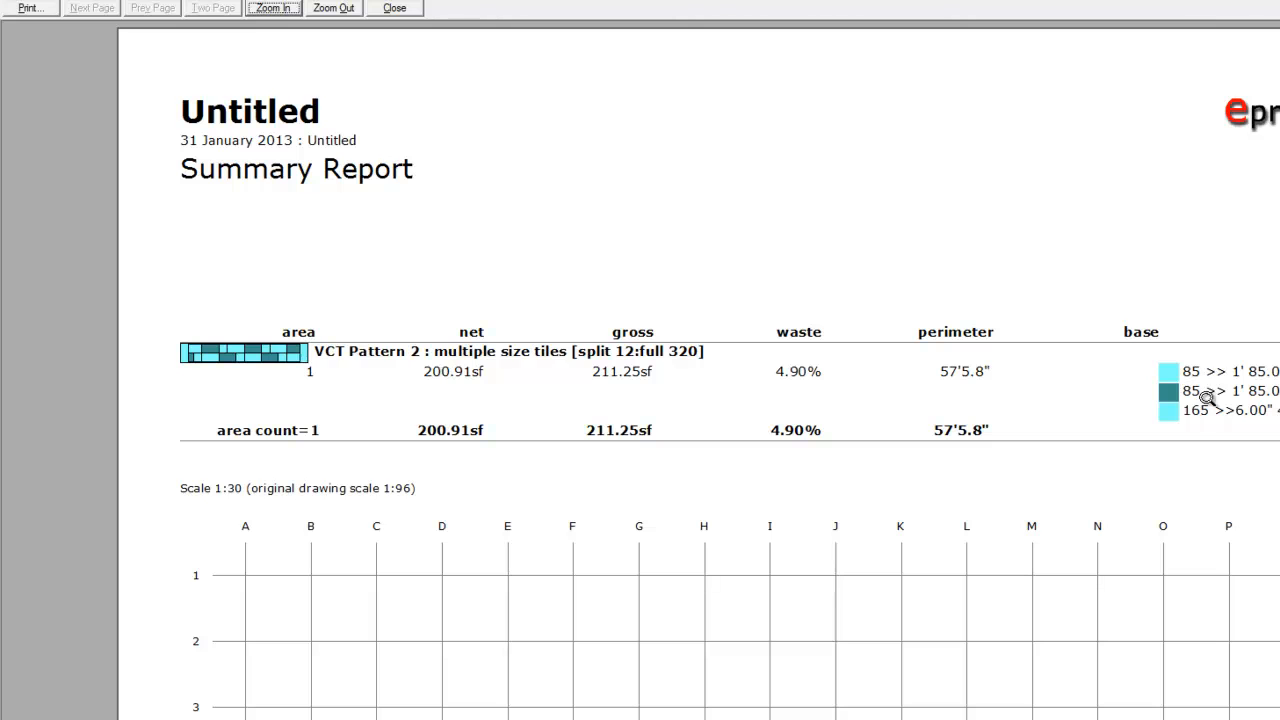
{"action": "left_click", "coordinate": [418, 10]}
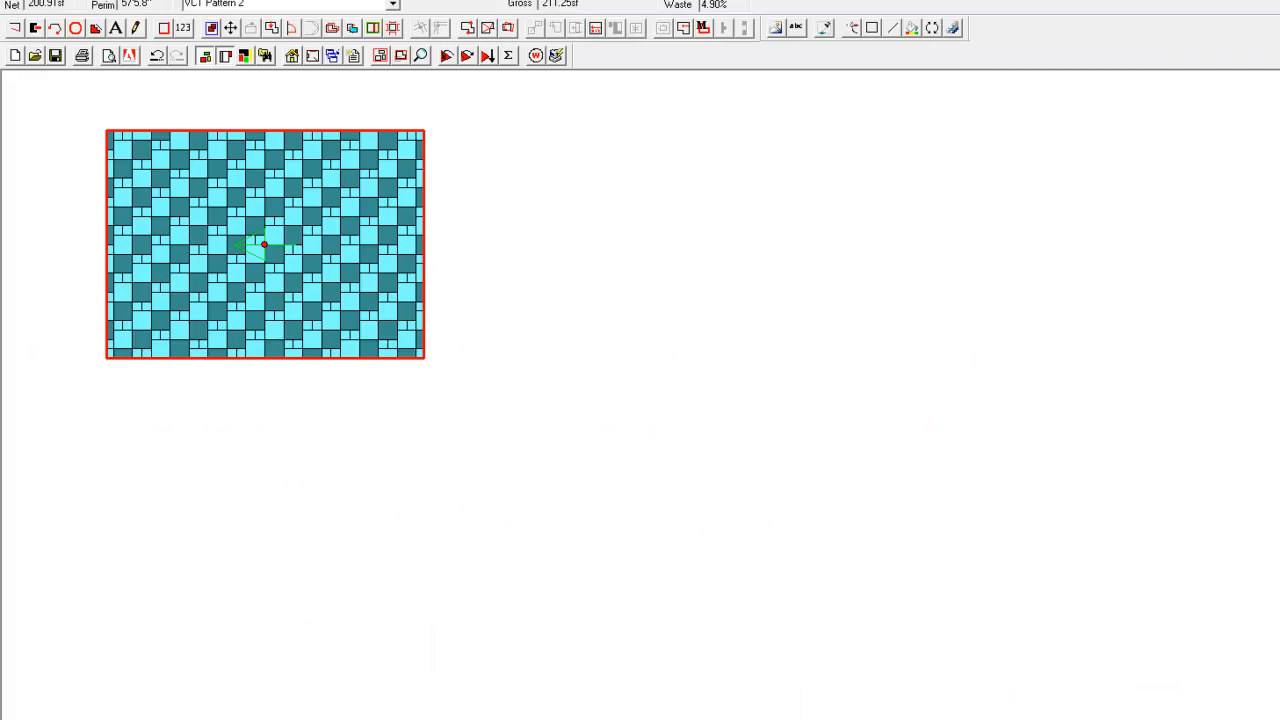